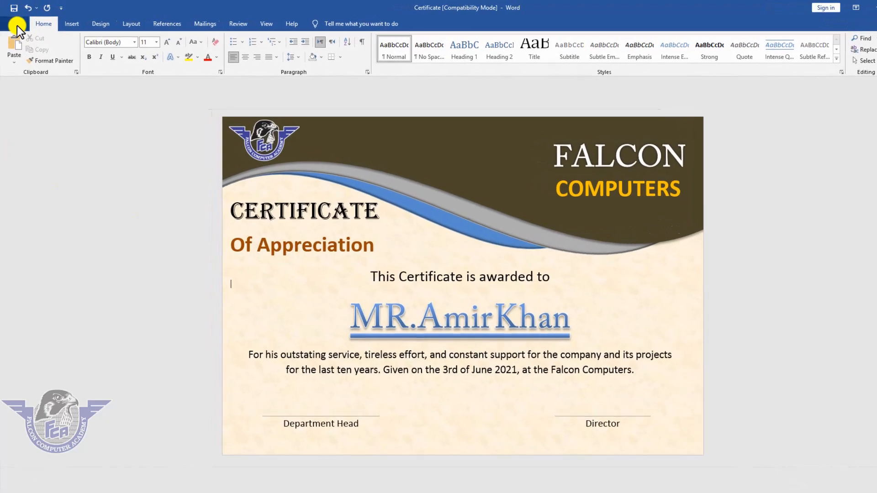
Create a new blank document
left_click(17, 23)
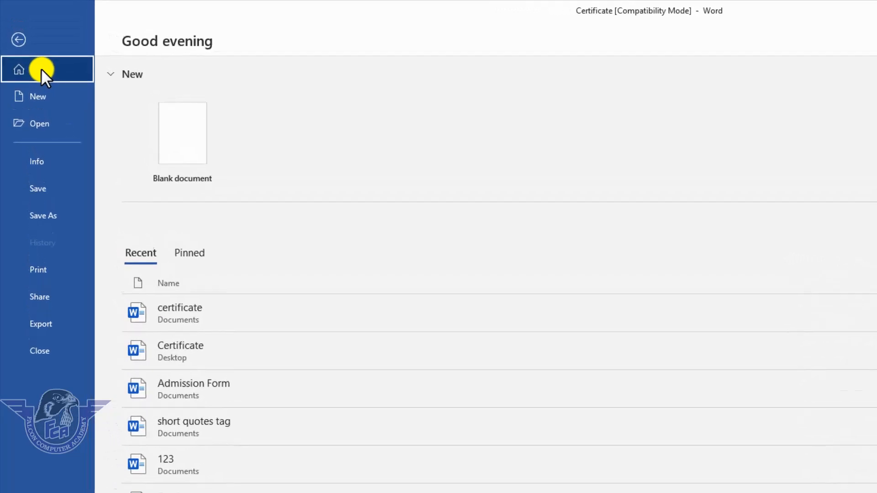
left_click(31, 79)
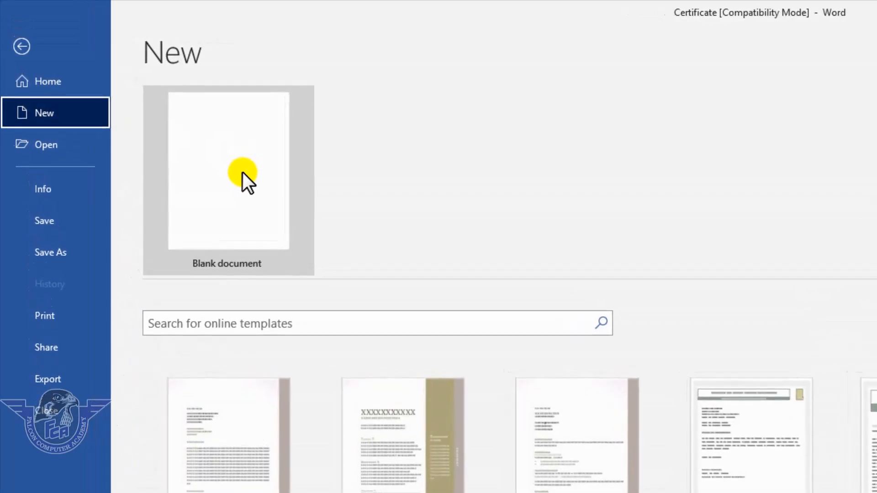
left_click(228, 172)
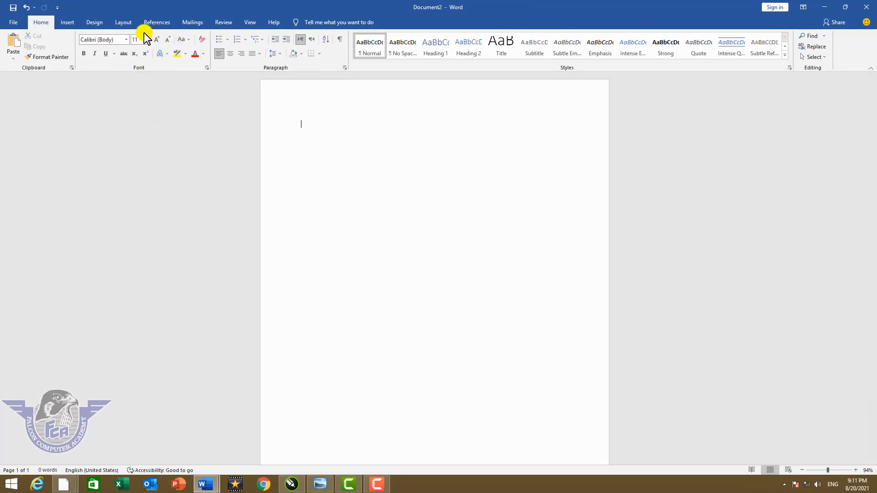
Set the paragraph spacing after to 0 pt in the blank document
left_click(126, 26)
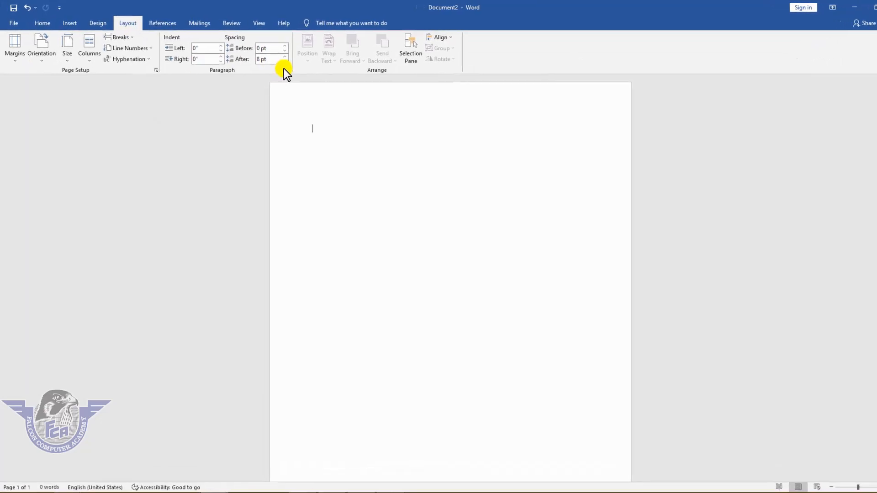
left_click(284, 61)
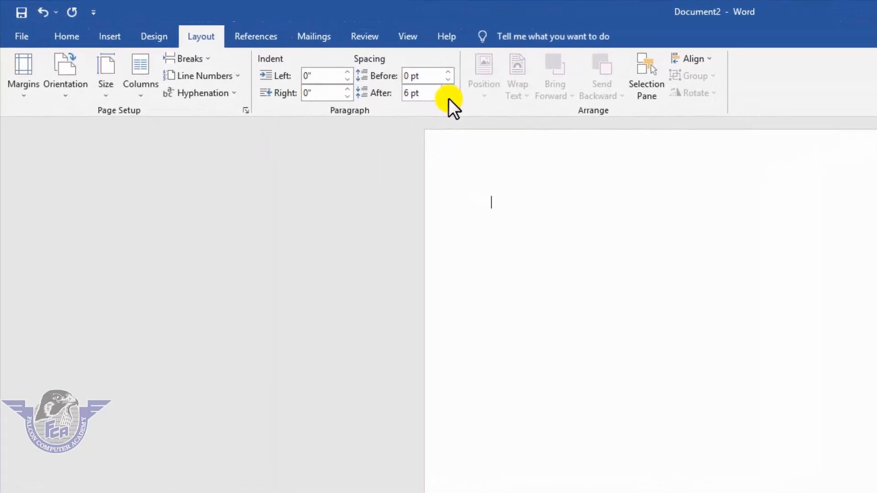
left_click(448, 98)
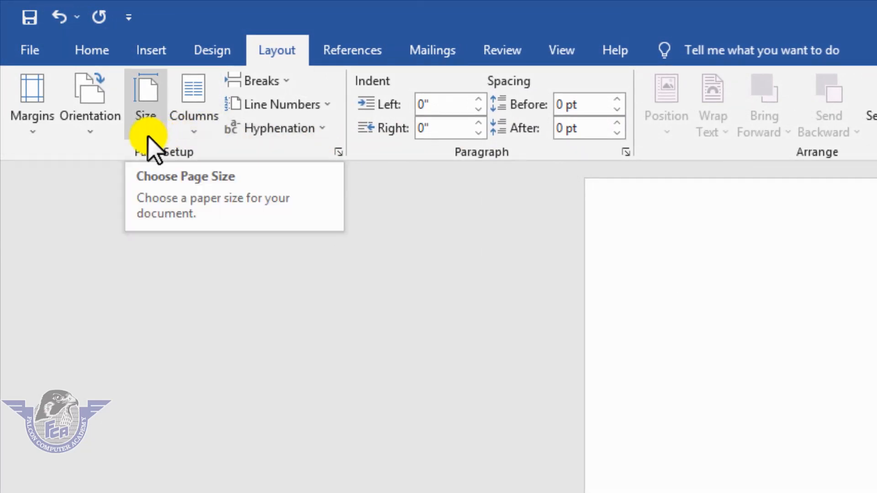
Define a custom paper size with a width of 11 inches and a height of 7.75 inches
left_click(147, 134)
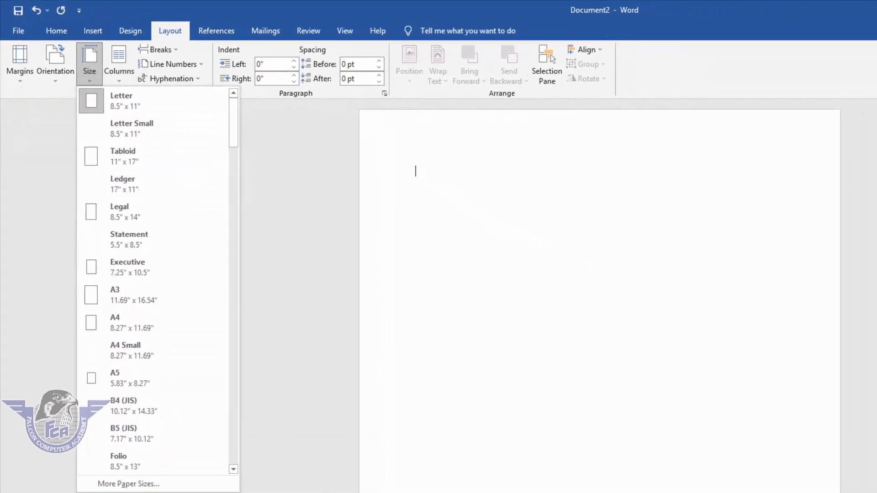
left_click(141, 475)
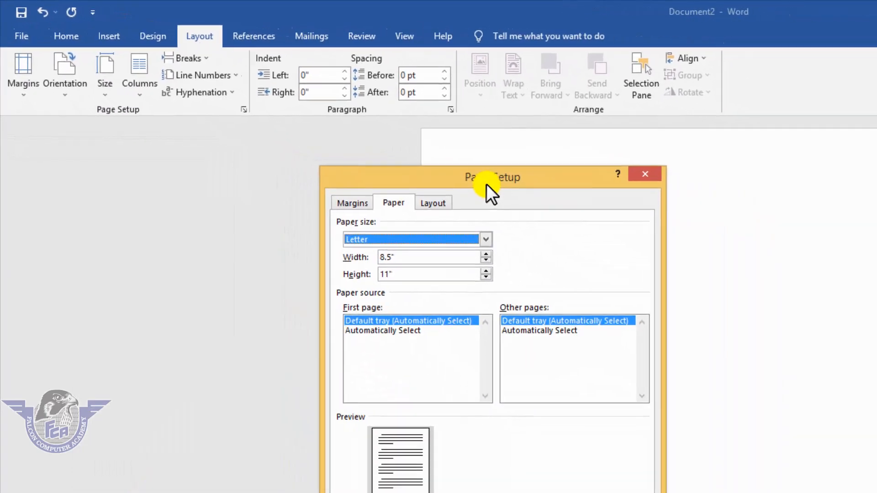
left_click_drag(486, 183, 635, 165)
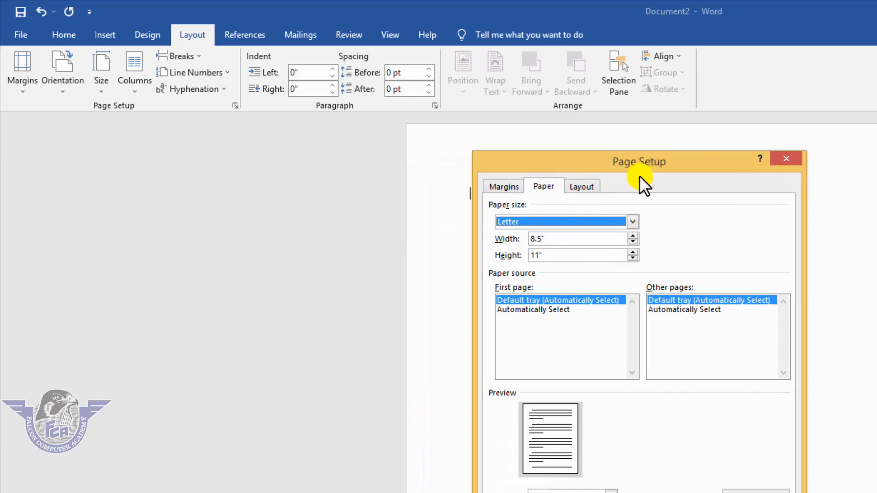
left_click_drag(567, 237, 475, 246)
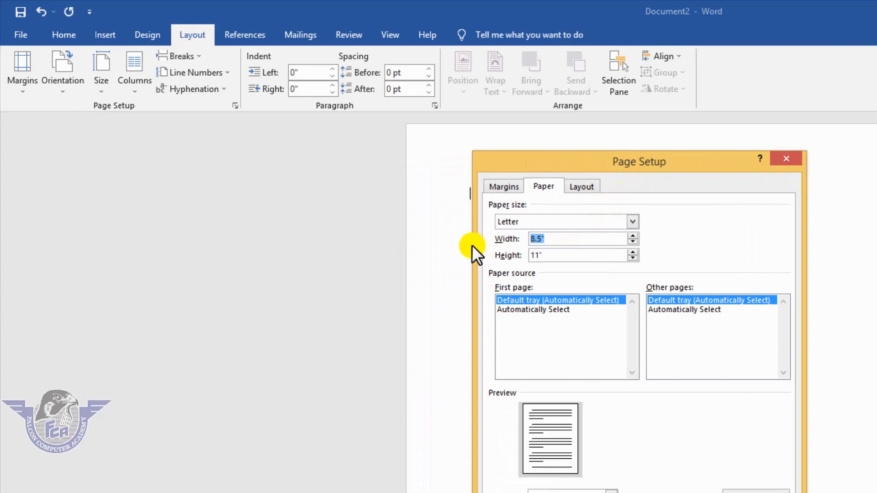
type("11")
left_click_drag(554, 255, 475, 257)
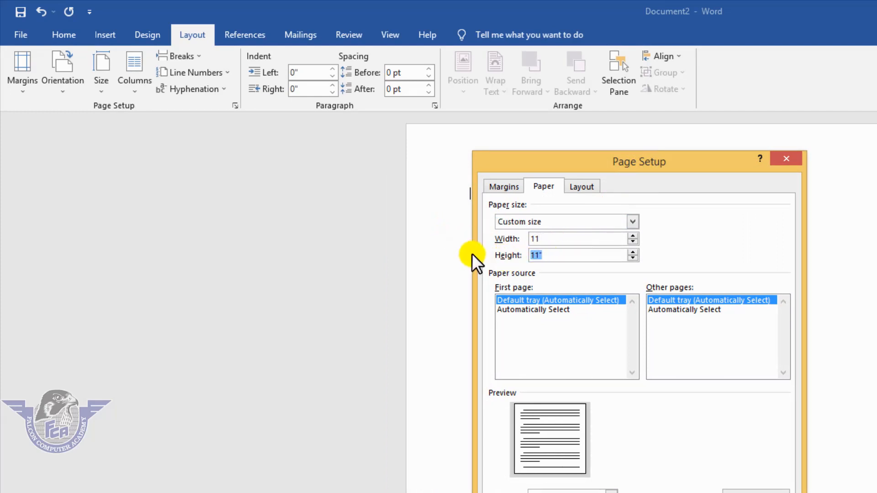
type("7.75")
Set the top, bottom, left and right page margins to 0.2 inches each and apply the page setup
left_click(514, 186)
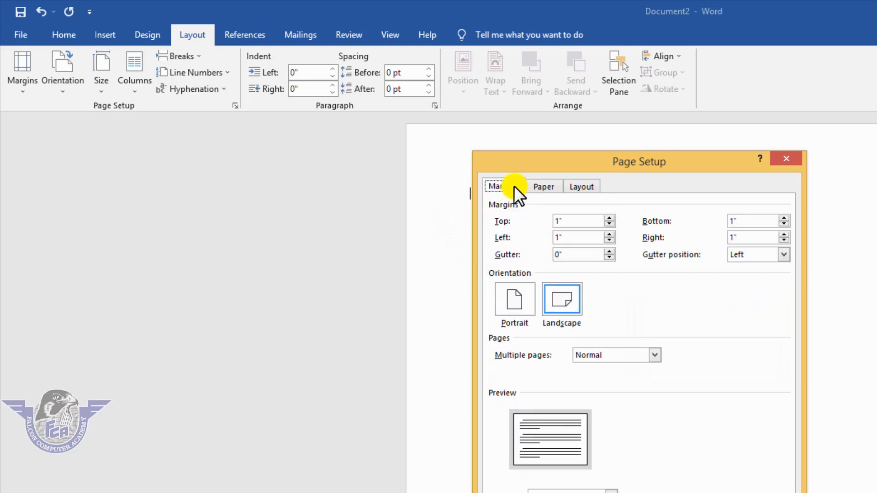
left_click_drag(579, 222, 519, 220)
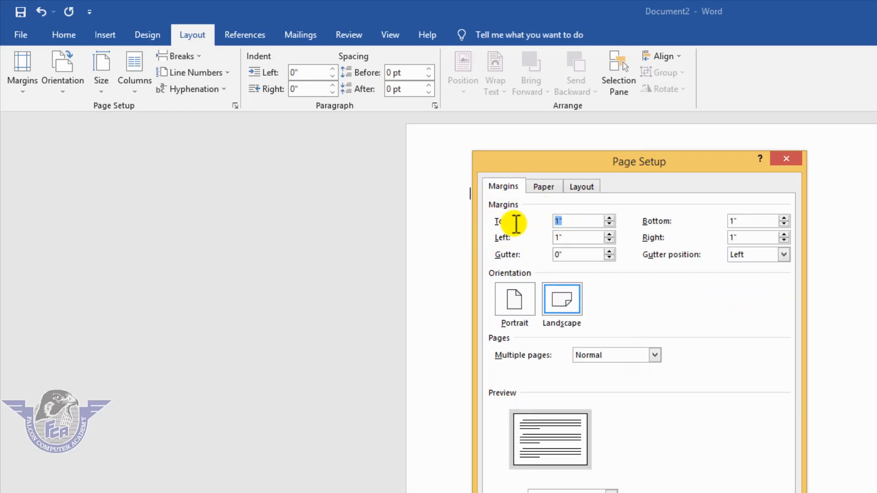
type(".2")
key("Tab")
type(".2")
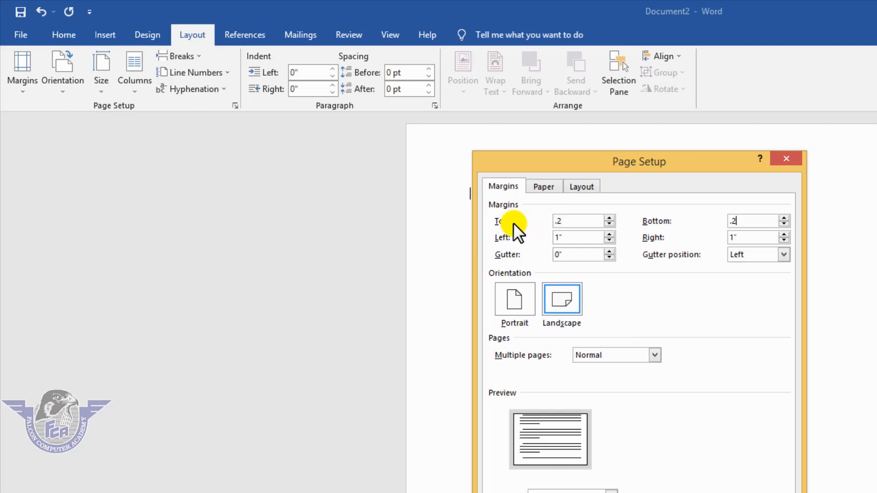
key("Tab")
type(".2")
key("Tab")
type(".2")
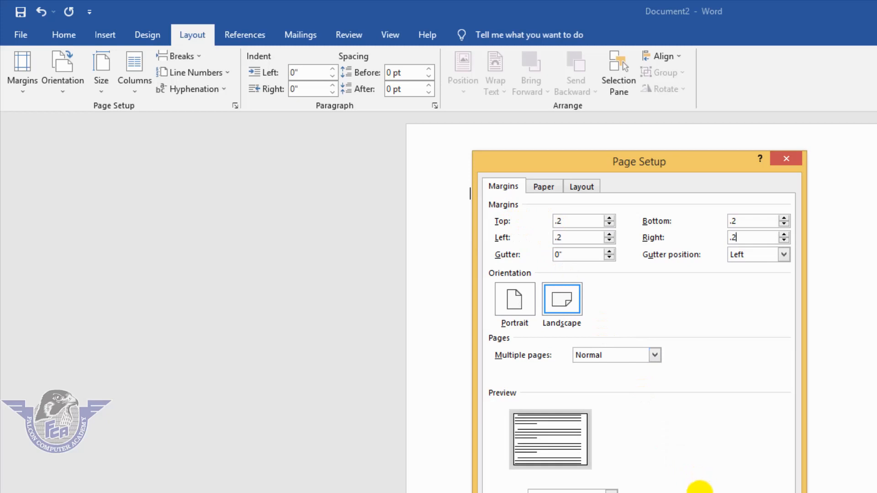
left_click(699, 488)
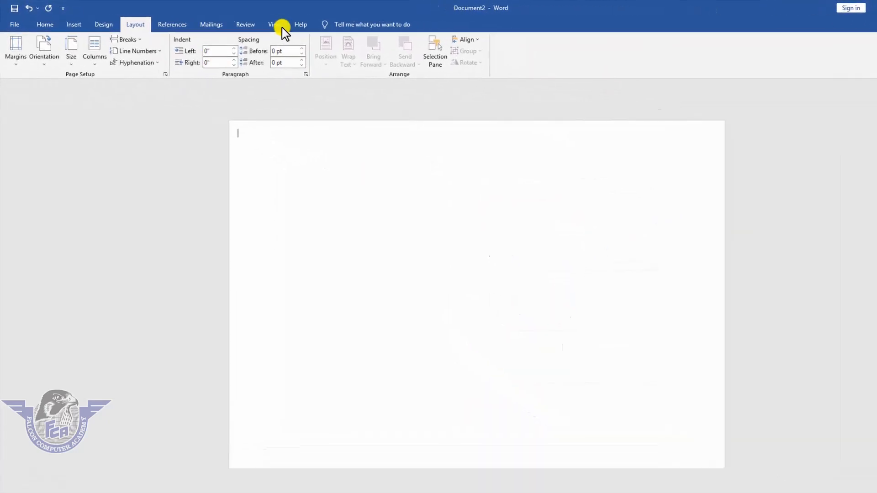
Save the document in the Documents folder as a Word Document named "New Certificate"
left_click(282, 27)
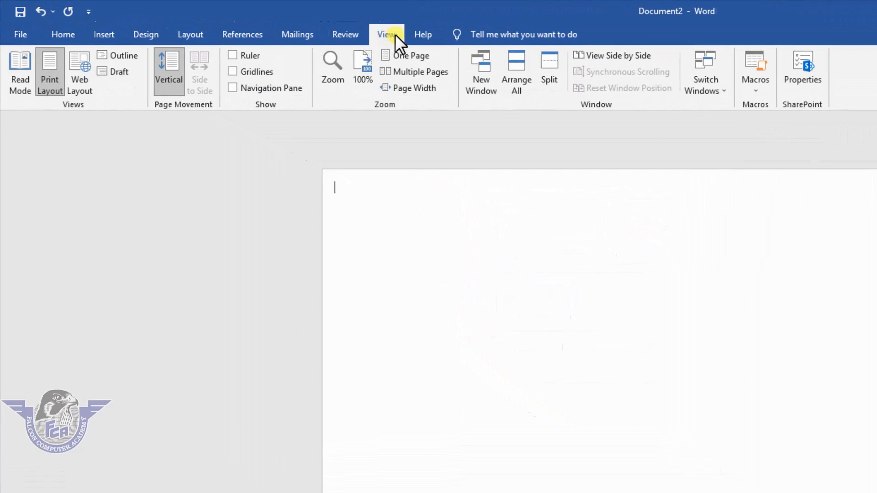
left_click(417, 87)
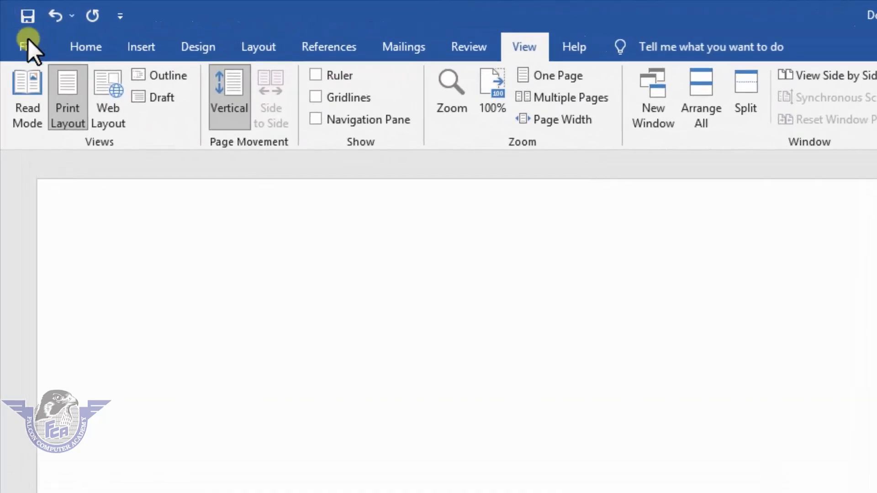
left_click(28, 42)
left_click(87, 264)
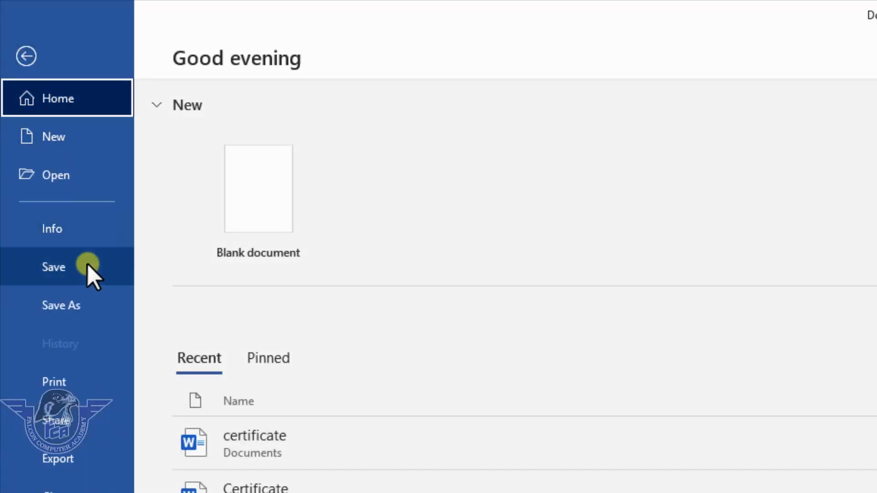
left_click(82, 276)
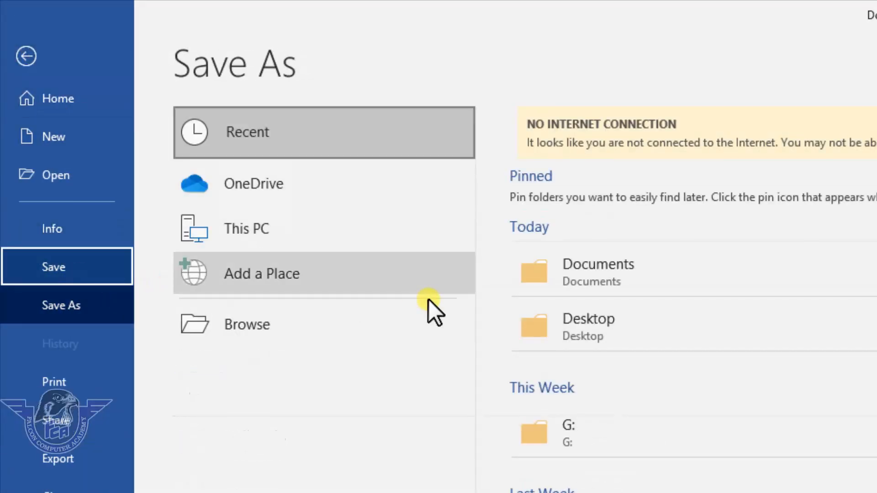
left_click(278, 322)
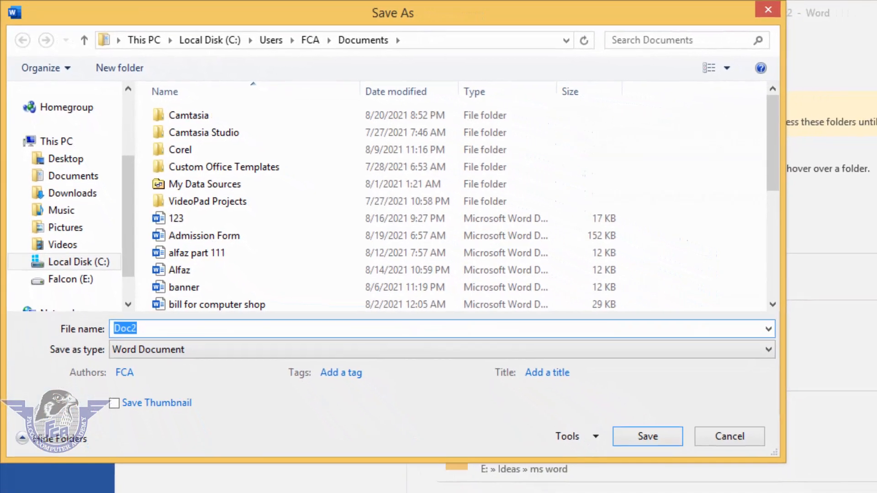
type("new")
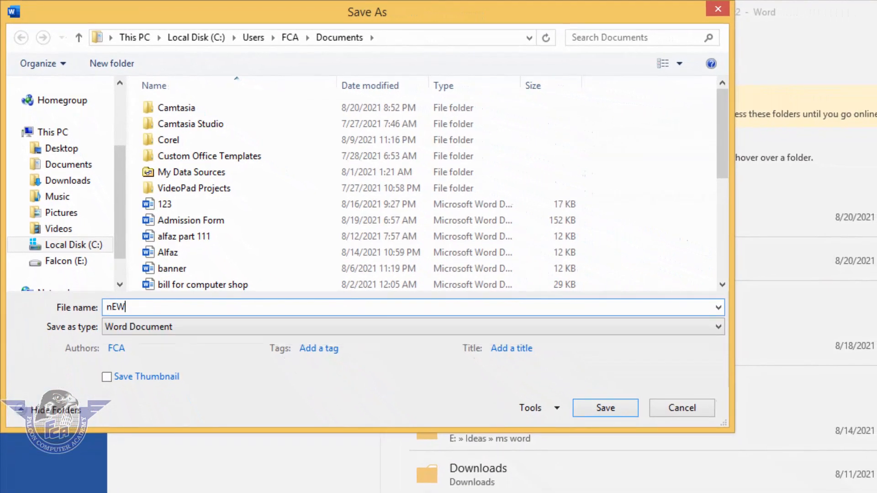
key("BackSpace")
key("BackSpace")
key("BackSpace")
type("New Certificate")
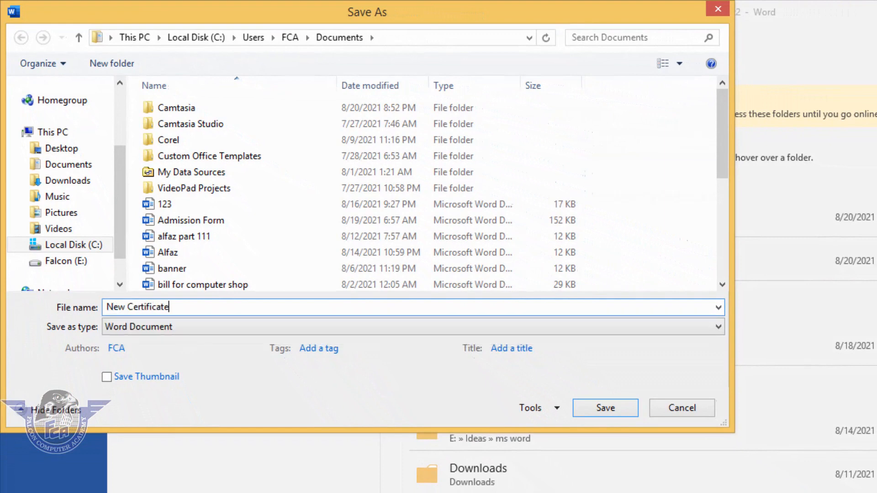
left_click(604, 406)
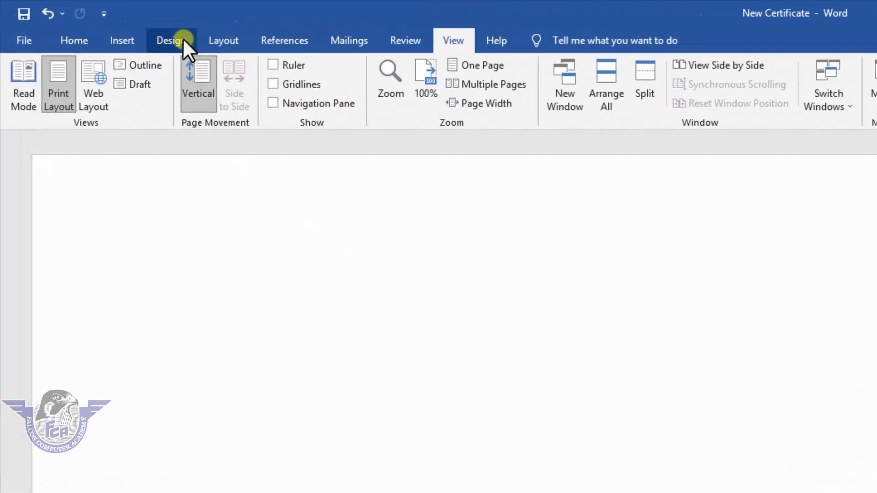
Fill the page background with the Parchment texture
left_click(182, 39)
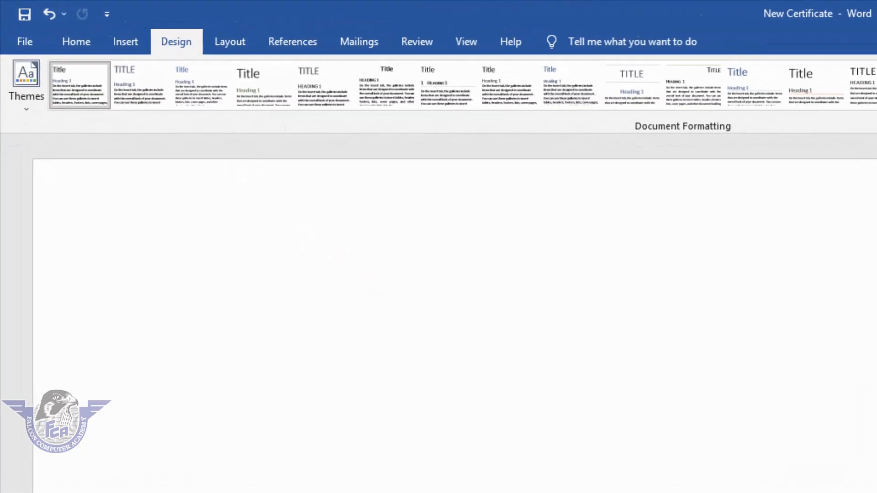
left_click(780, 58)
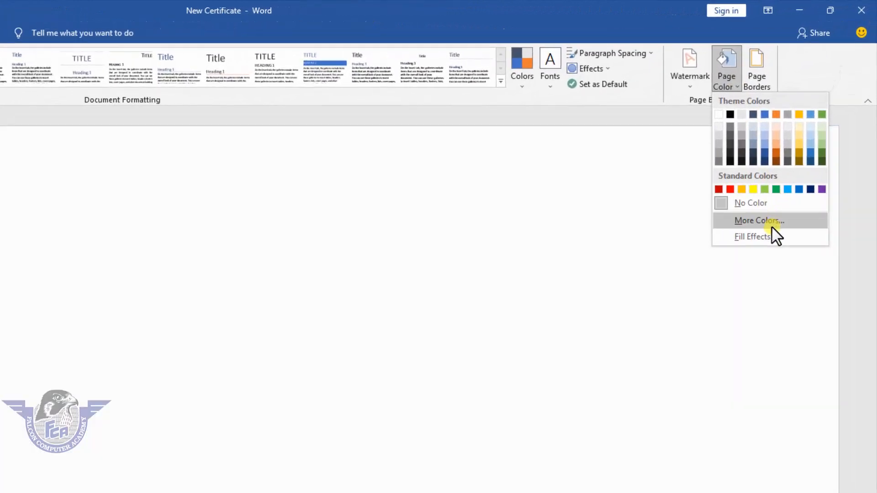
left_click(721, 326)
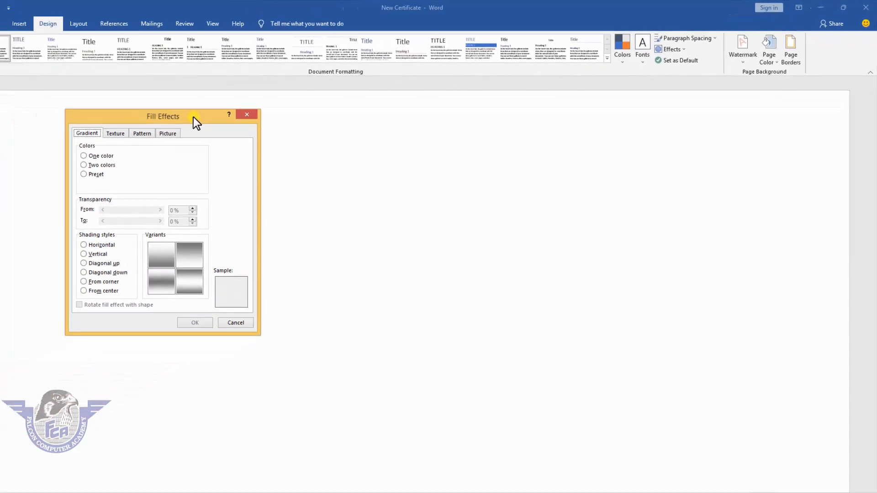
left_click_drag(193, 117, 216, 109)
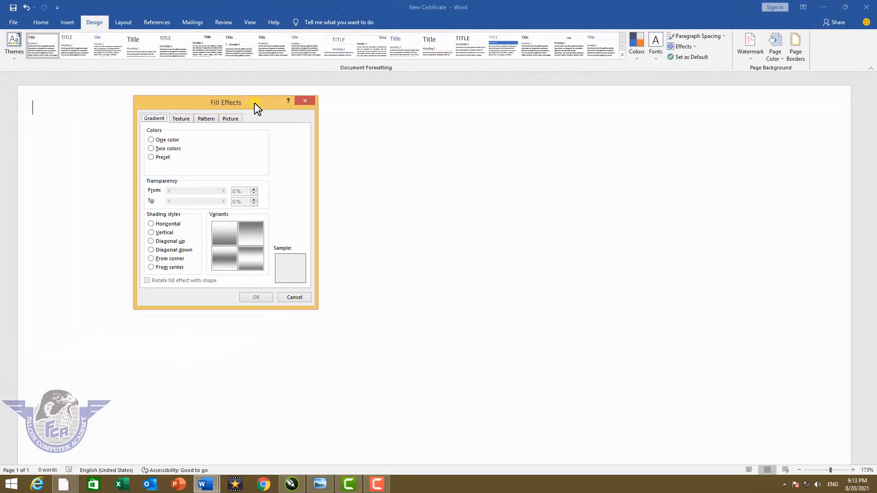
left_click(181, 119)
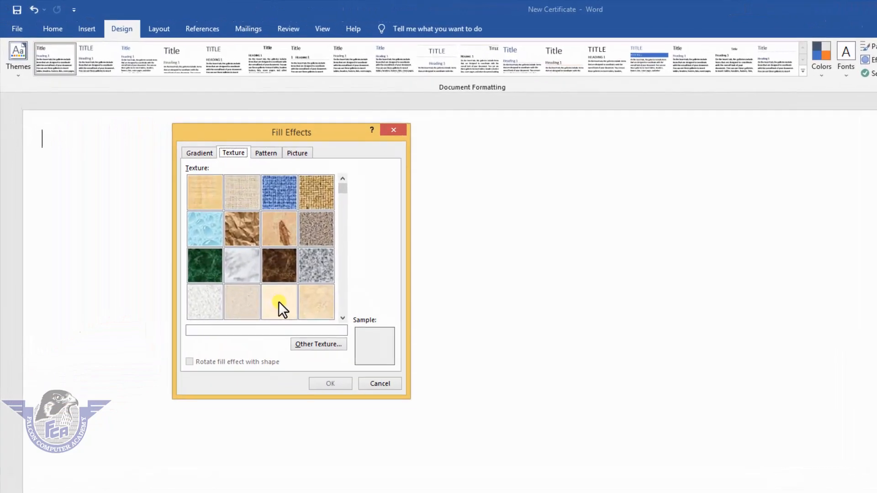
left_click(224, 244)
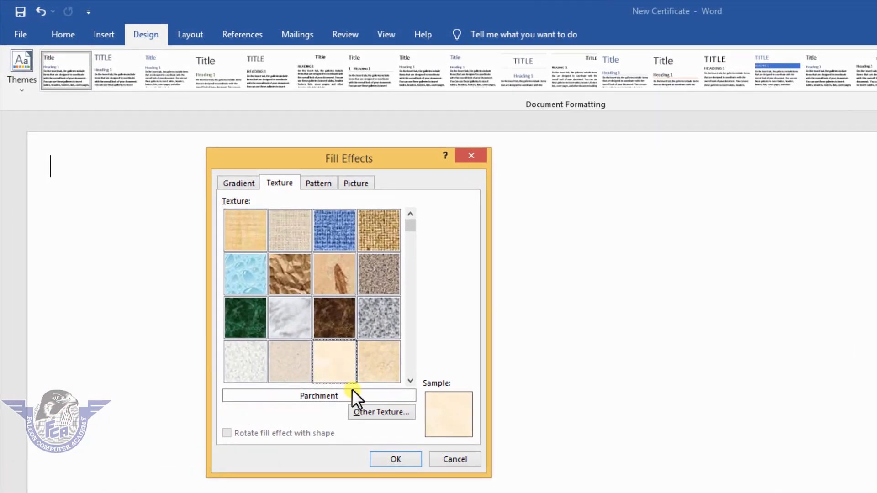
left_click(396, 450)
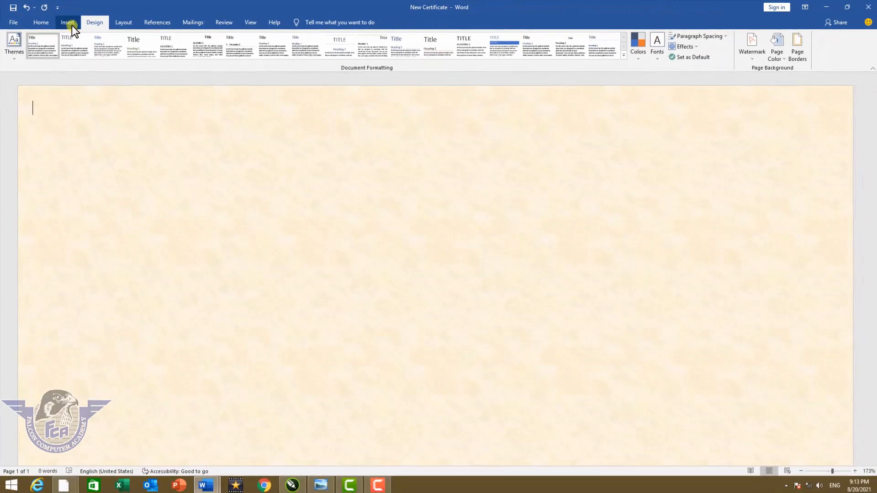
Draw a rectangle banner along the top edge of the page, spanning nearly its full width
left_click(72, 25)
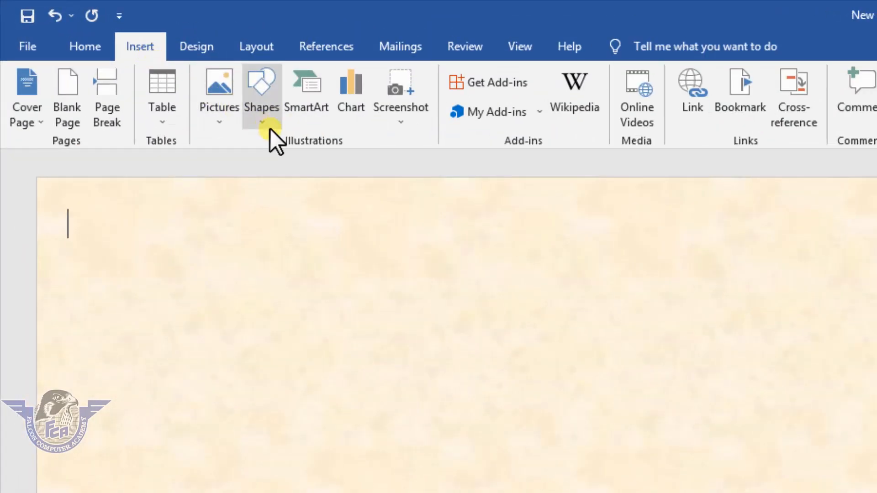
left_click(270, 129)
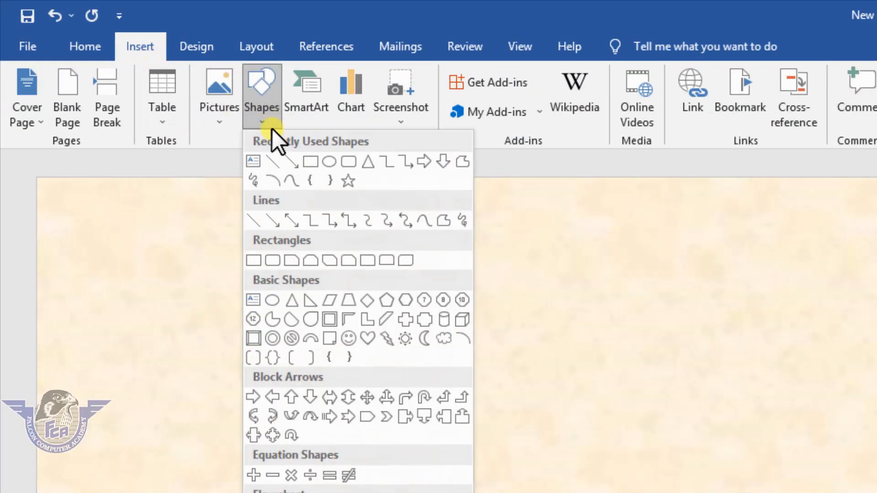
left_click(312, 165)
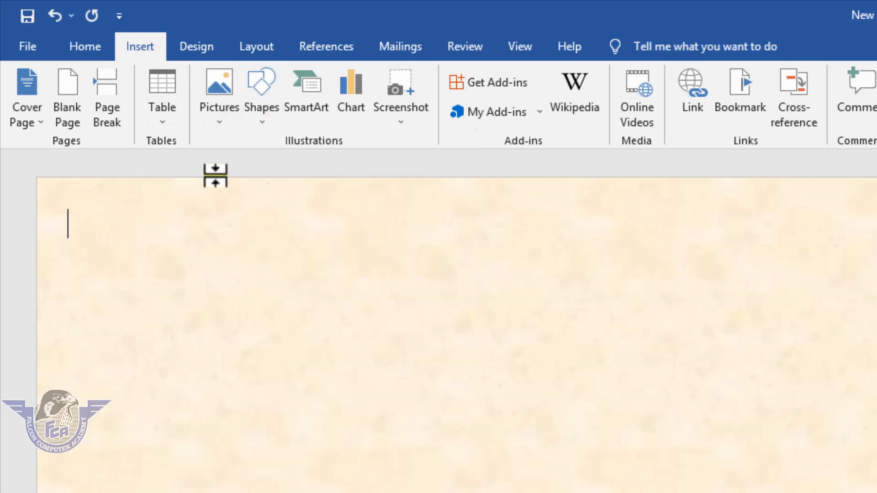
left_click_drag(41, 182, 842, 199)
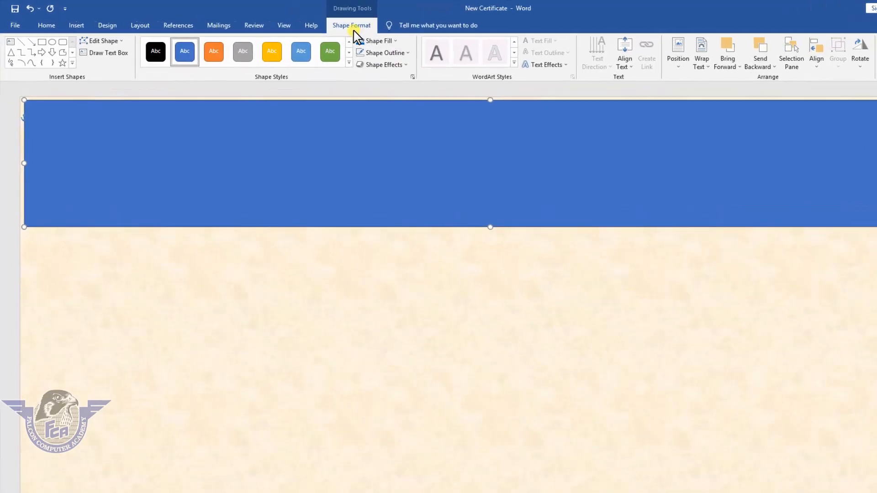
Remove the banner's outline and edit its points to bend the bottom edge into a wave that dips toward the right side
left_click(398, 56)
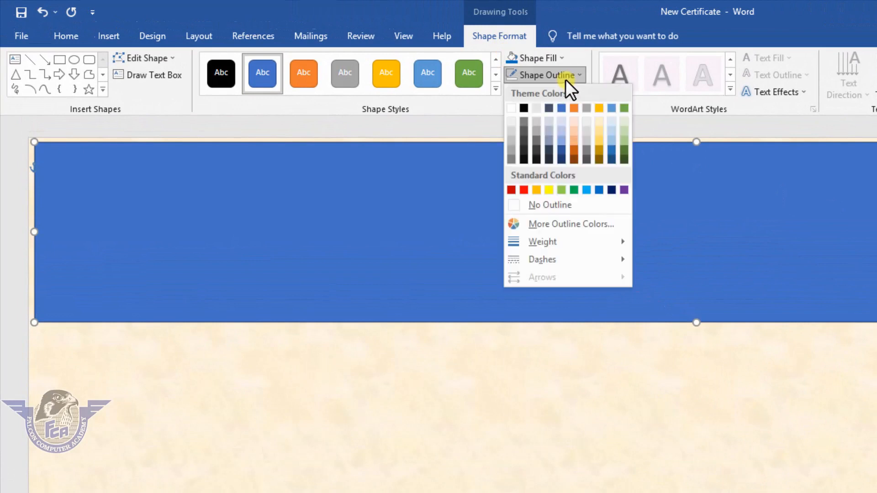
left_click(566, 204)
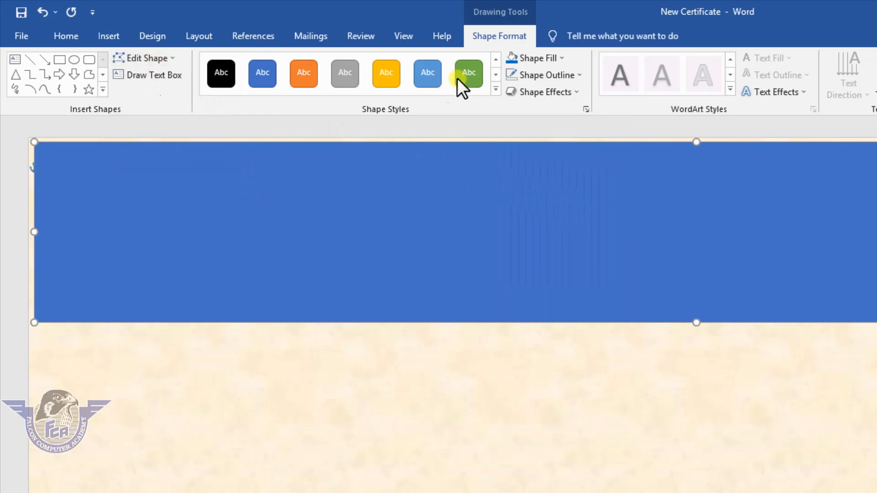
left_click(144, 58)
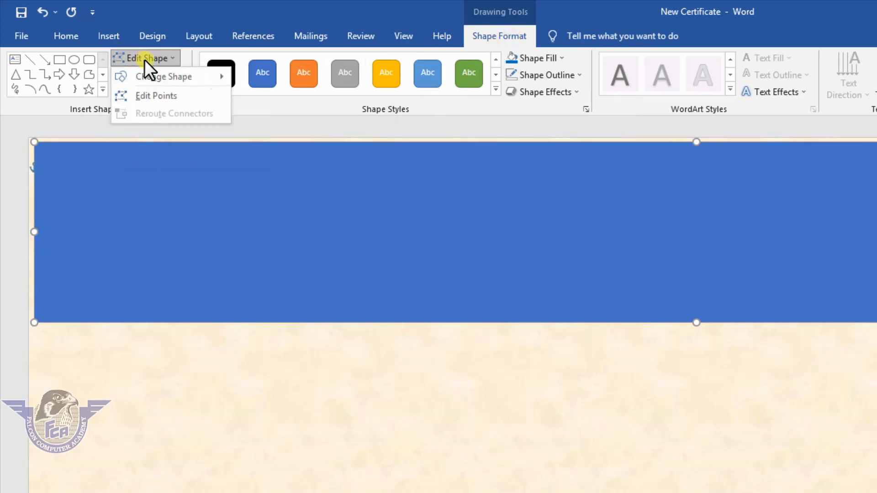
left_click(149, 93)
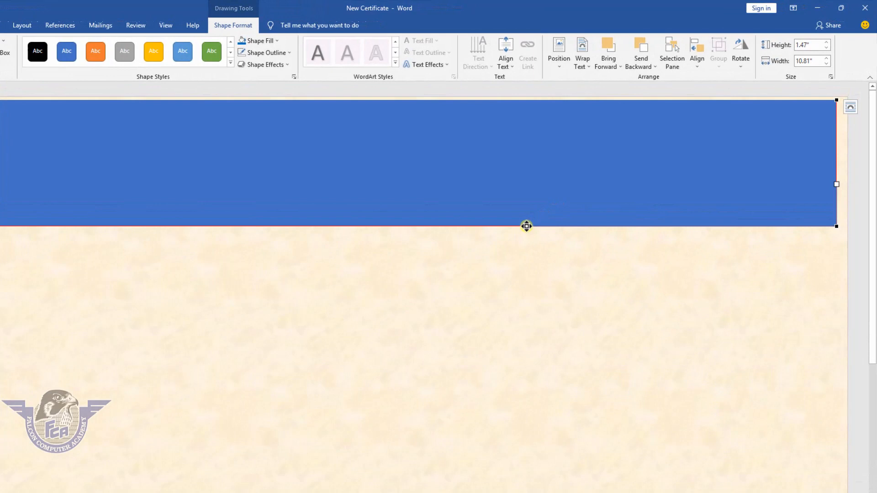
left_click_drag(526, 226, 726, 395)
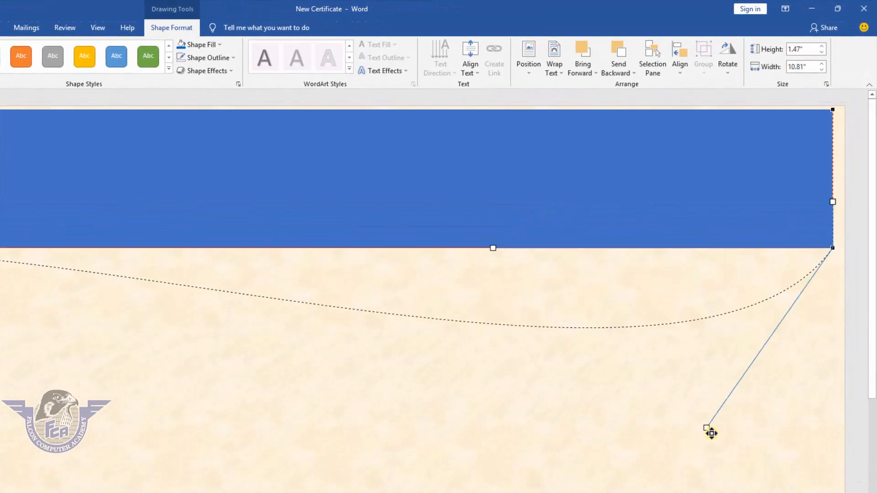
left_click_drag(711, 433, 805, 492)
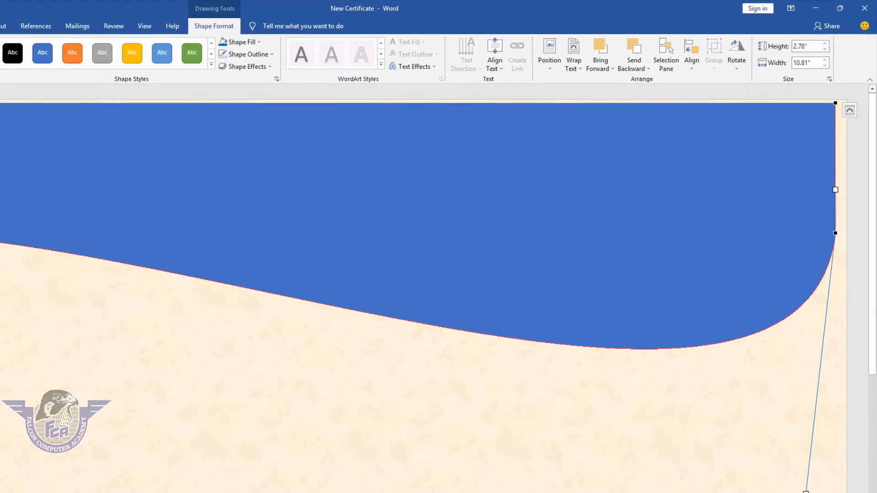
left_click(15, 200)
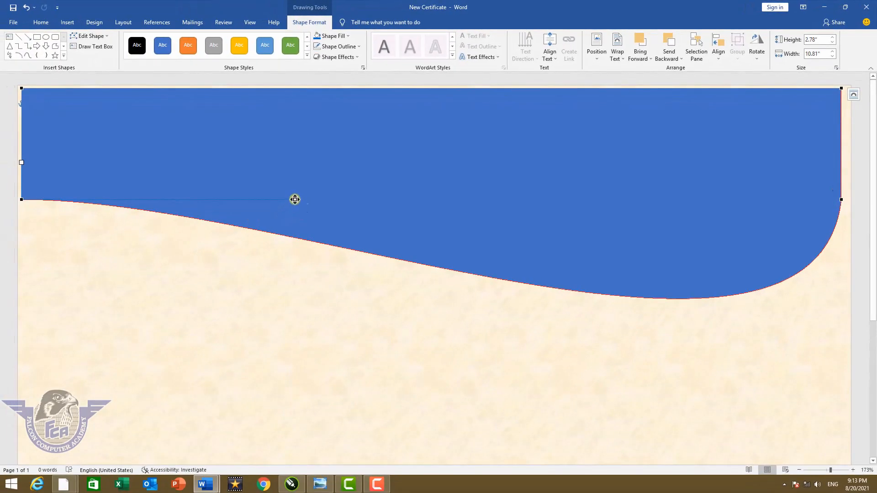
left_click_drag(301, 173, 306, 84)
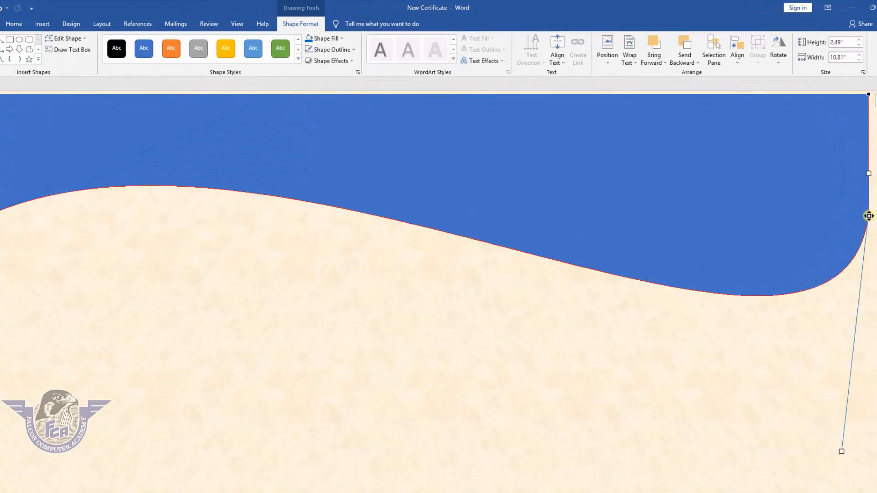
left_click_drag(841, 449, 876, 361)
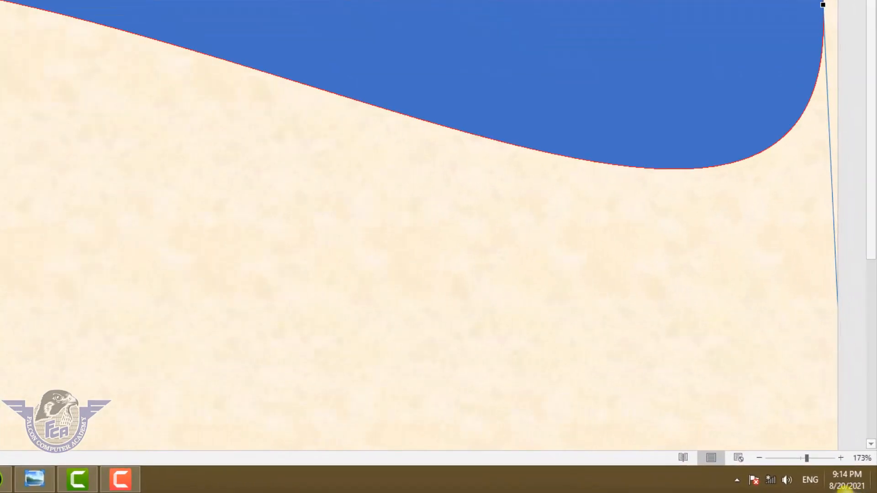
Resize the wave banner to about 3.08" high by 11.25" wide so that it spans the full page width
left_click(759, 458)
left_click(759, 458)
left_click(759, 457)
left_click(759, 457)
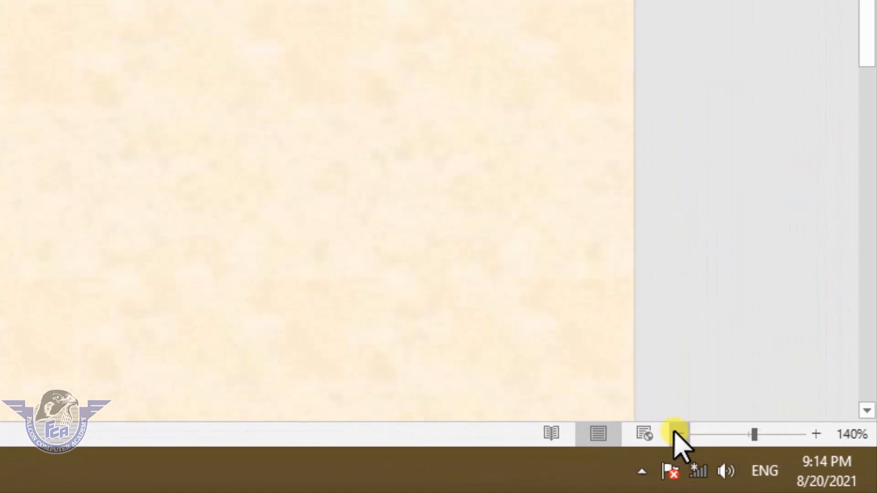
left_click(676, 434)
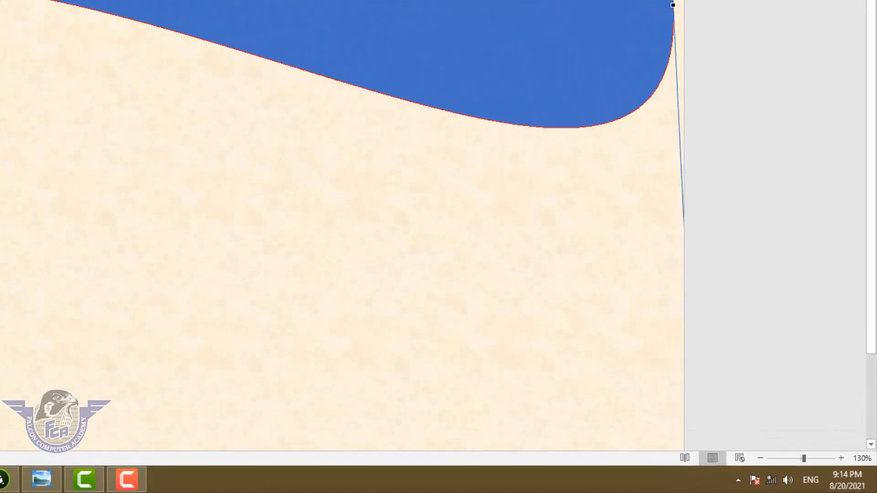
left_click(256, 128)
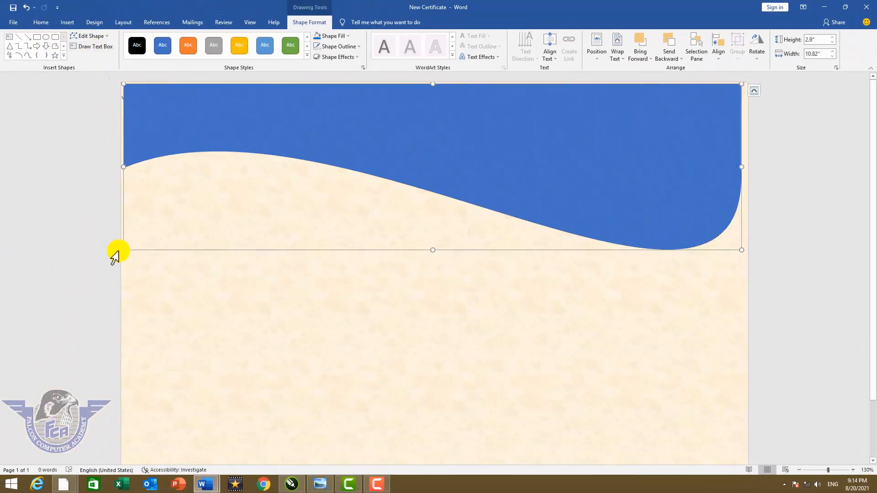
left_click_drag(123, 251, 121, 258)
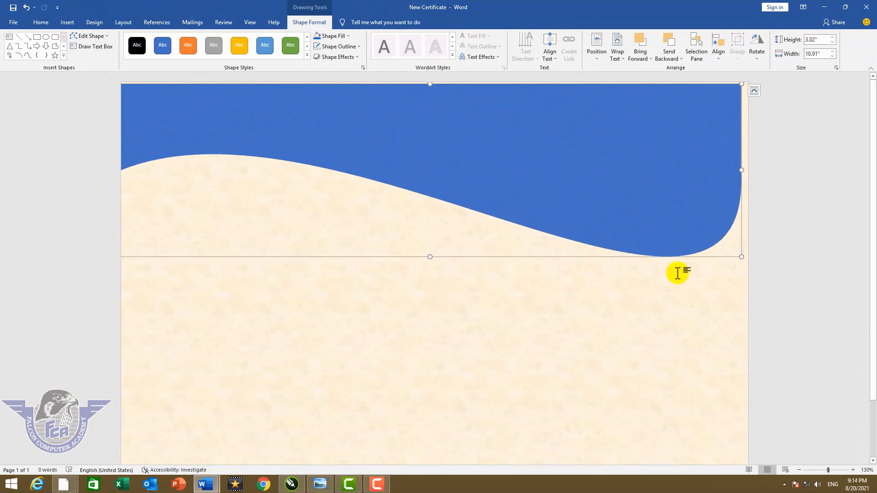
left_click_drag(744, 258, 758, 260)
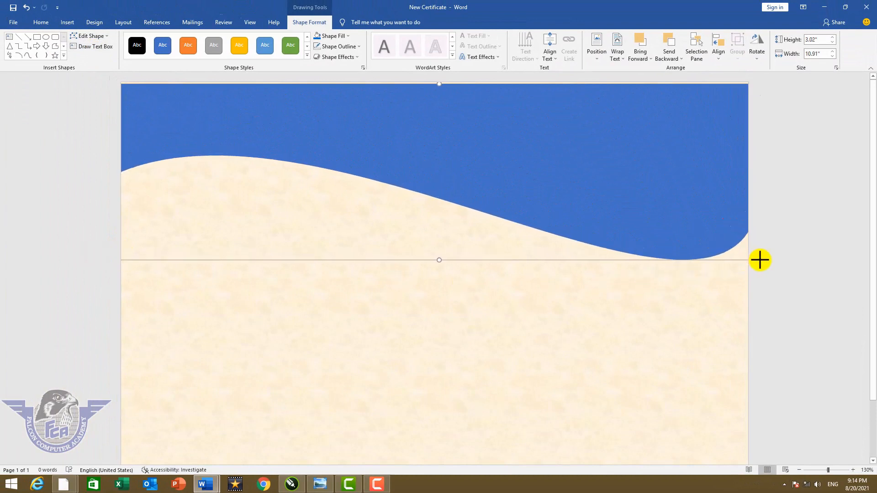
Place a gray-filled duplicate of the blue wave behind the original
key("ctrl+d")
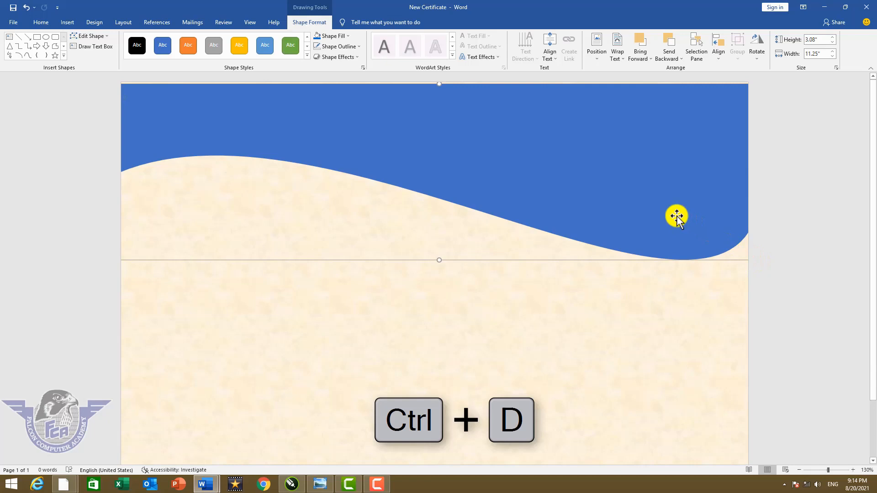
key("ctrl+d")
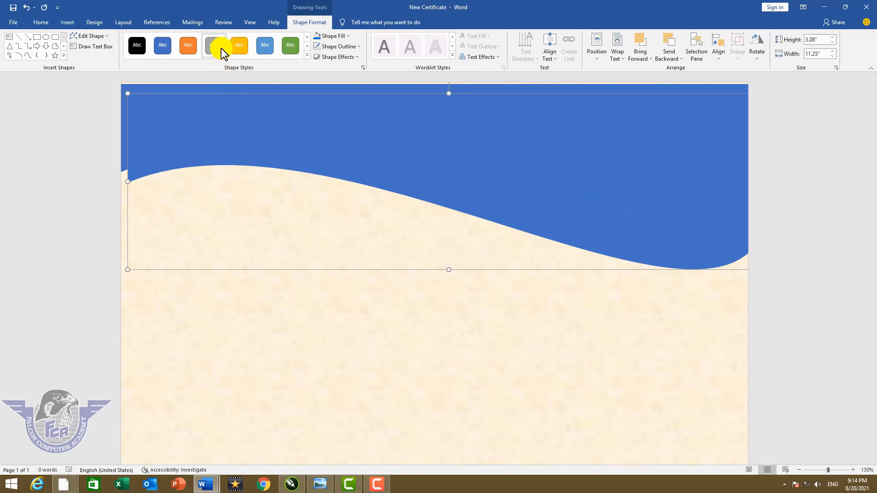
left_click(347, 39)
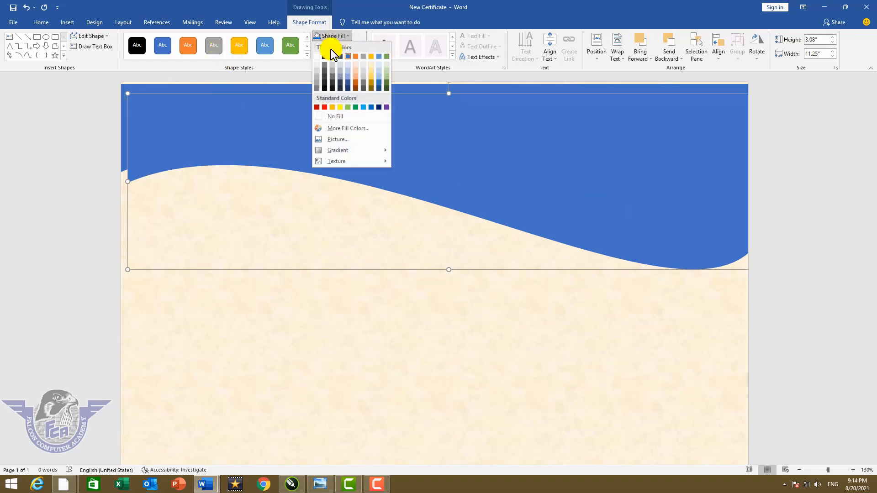
left_click(313, 84)
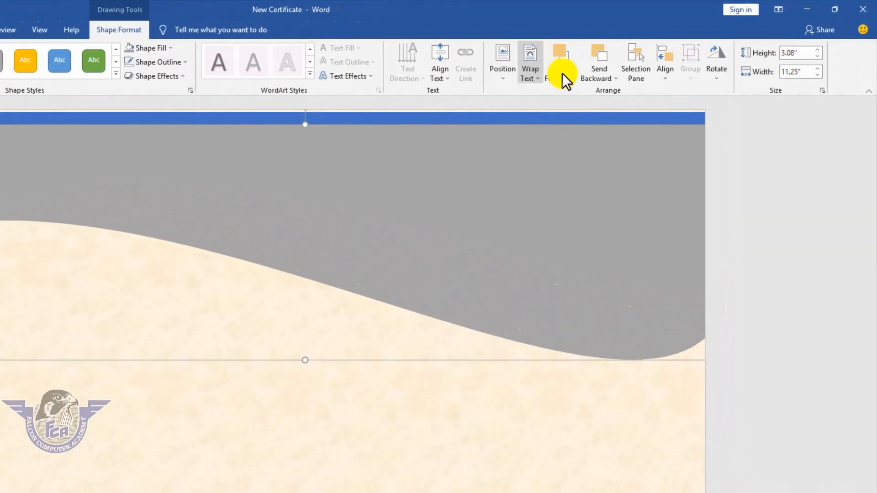
left_click(594, 59)
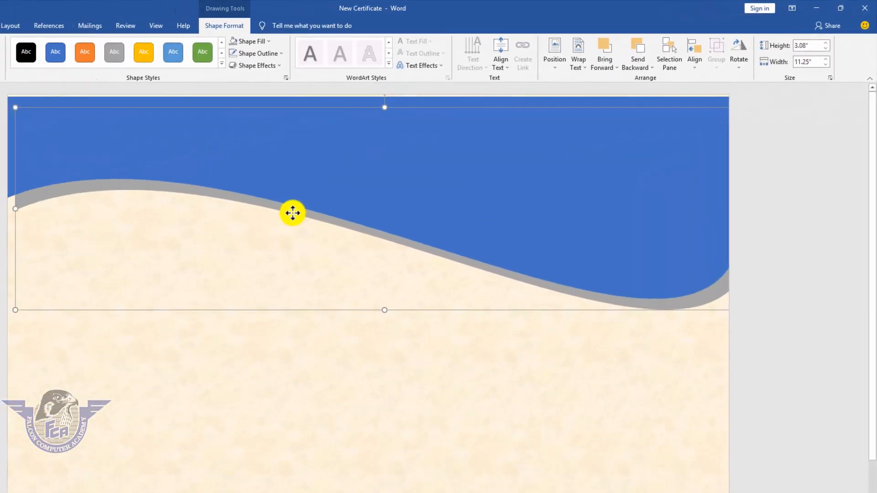
Reposition the gray wave and resize it to about 3.64" high by 10.52" wide, leaving a band below the blue wave
left_click(292, 213)
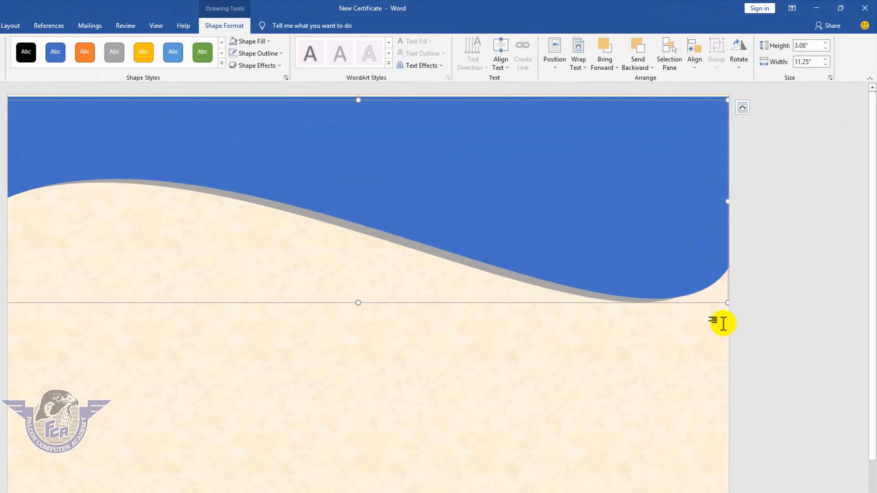
left_click_drag(725, 305, 671, 326)
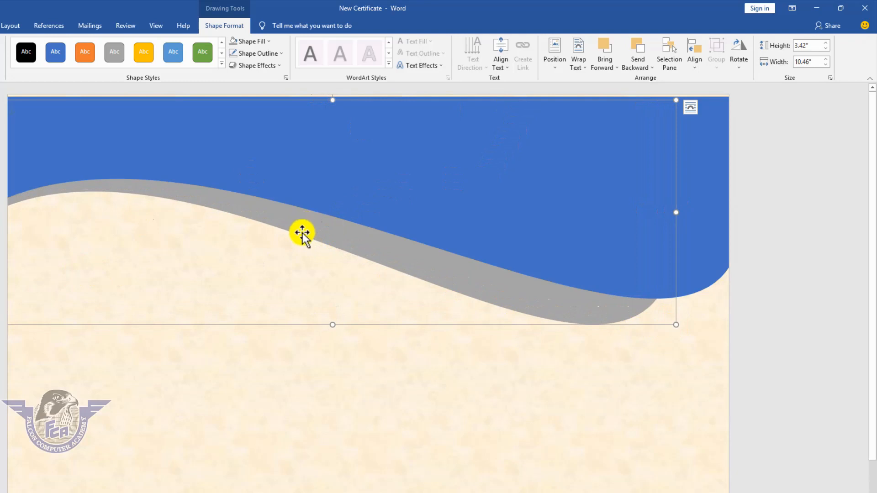
left_click_drag(302, 232, 307, 221)
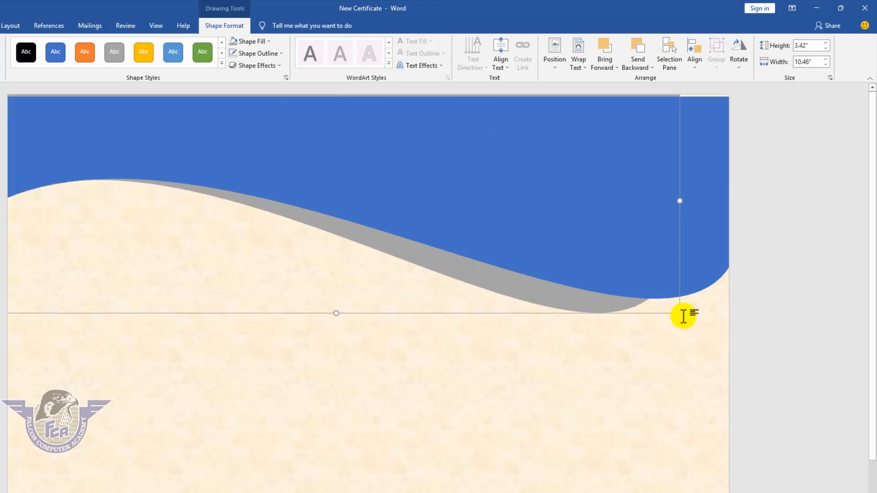
left_click_drag(680, 323, 674, 328)
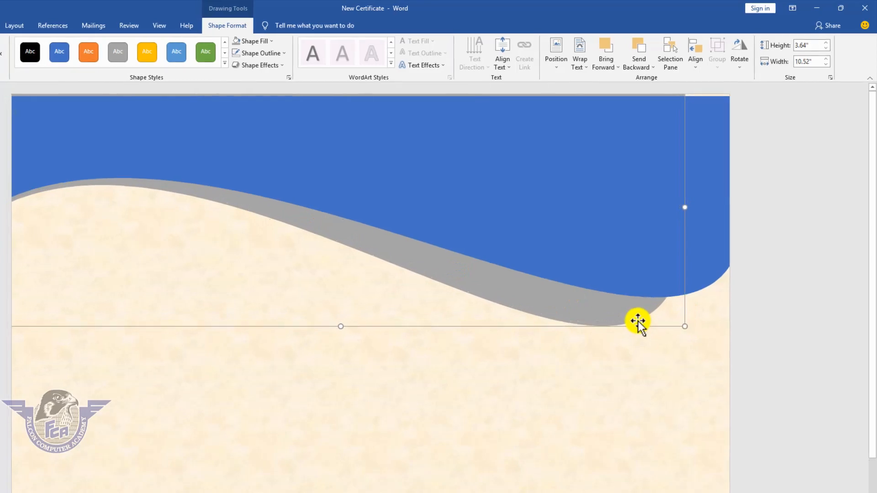
Duplicate the gray wave and send the copy to the back
key("ctrl+d")
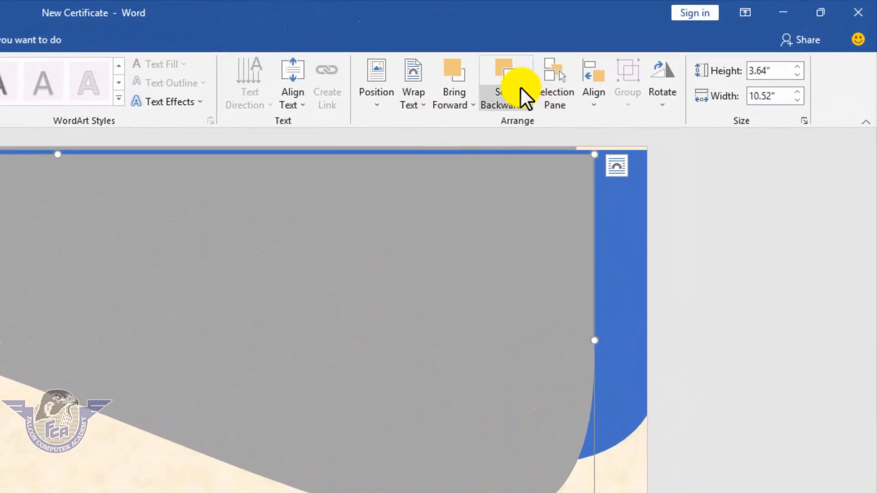
left_click(653, 51)
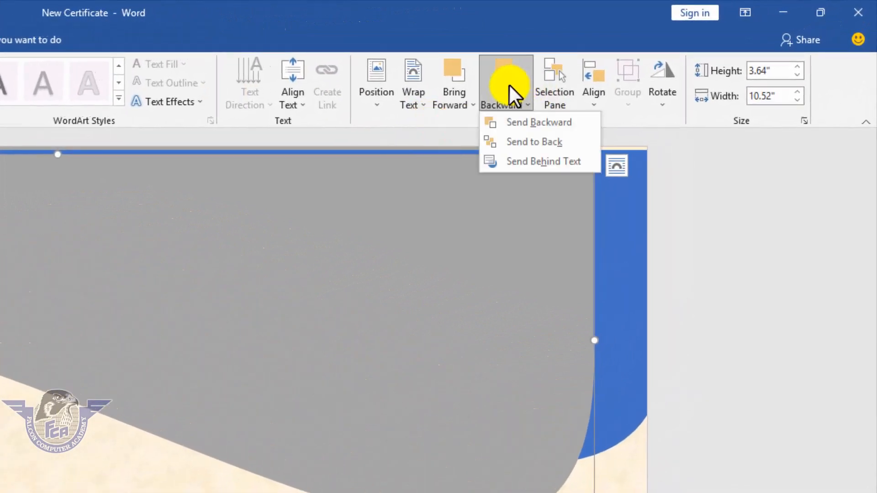
left_click(537, 143)
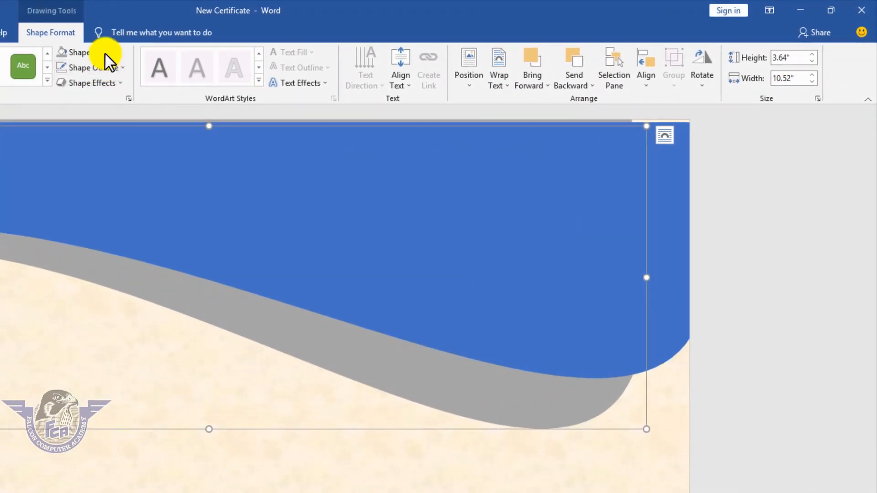
Fill the rearmost wave copy with Orange, Accent 2, Darker 25%
left_click(105, 53)
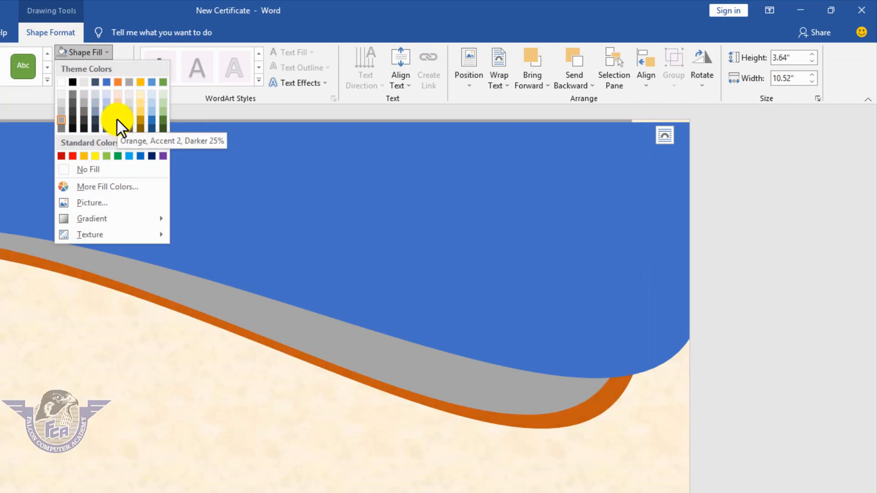
left_click(71, 156)
left_click(100, 54)
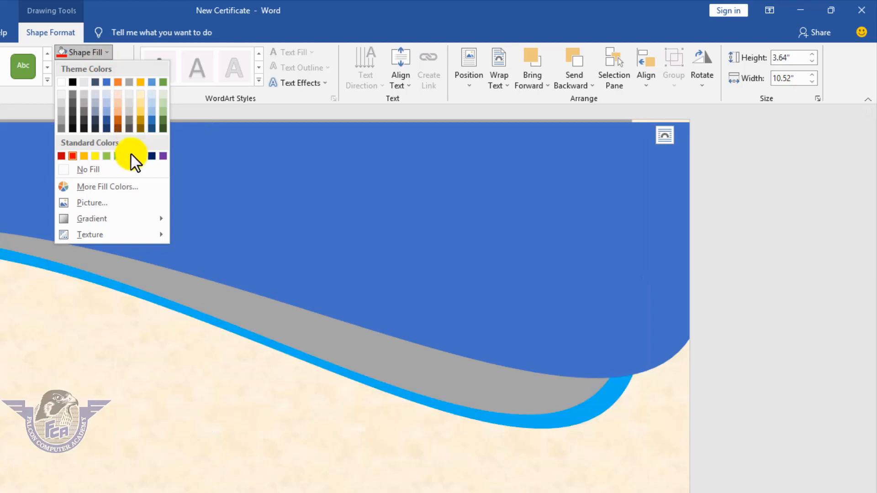
left_click(118, 122)
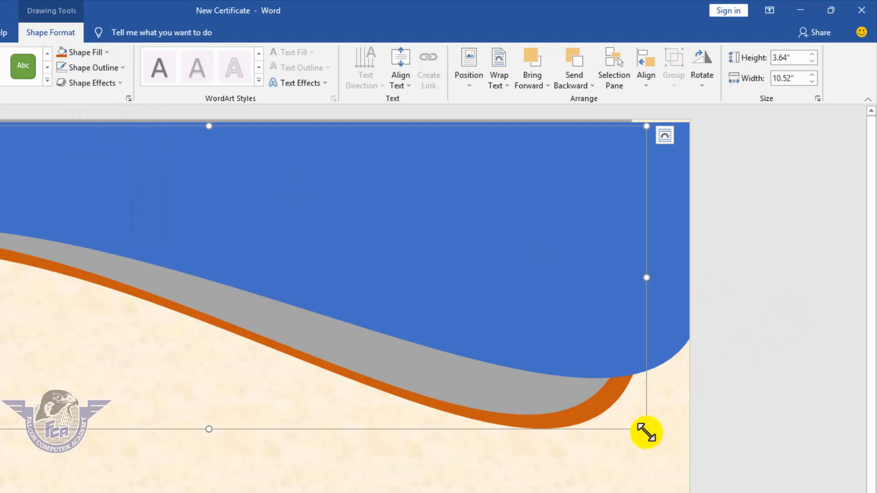
Reposition the orange wave and resize it to about 3.99" high by 9.56" wide, leaving a band below the gray wave
left_click_drag(646, 432, 555, 436)
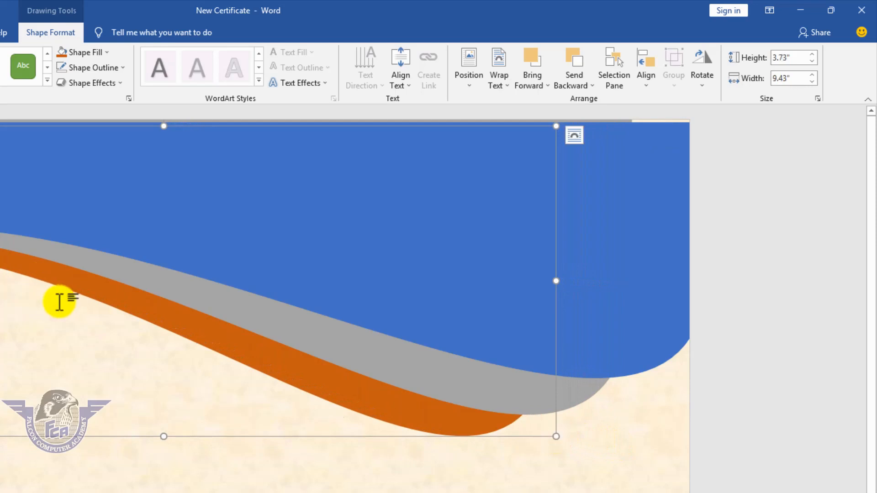
left_click_drag(67, 292, 68, 269)
left_click_drag(554, 425, 566, 444)
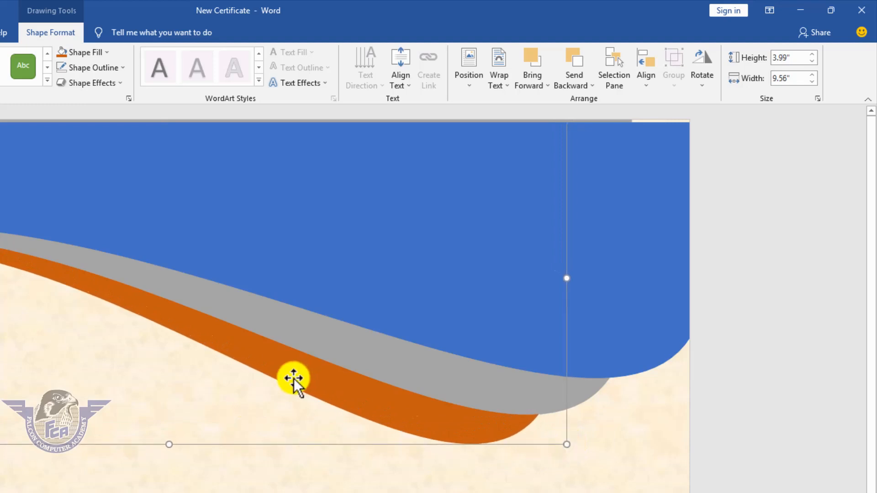
Change the front wave's fill to the darker standard blue next to Light Blue
left_click(360, 288)
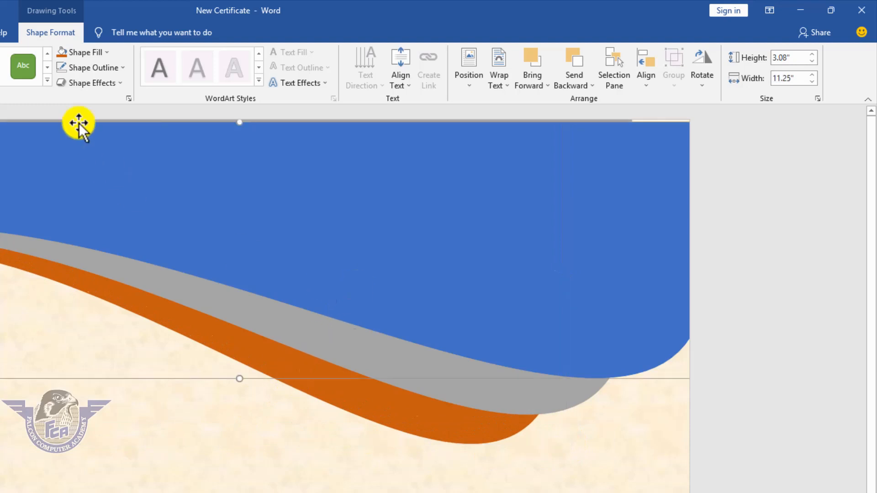
left_click(88, 49)
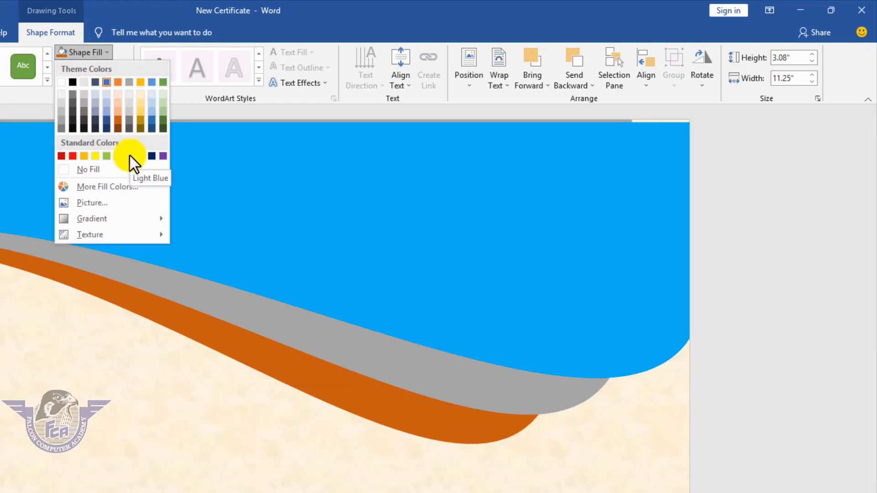
left_click(140, 156)
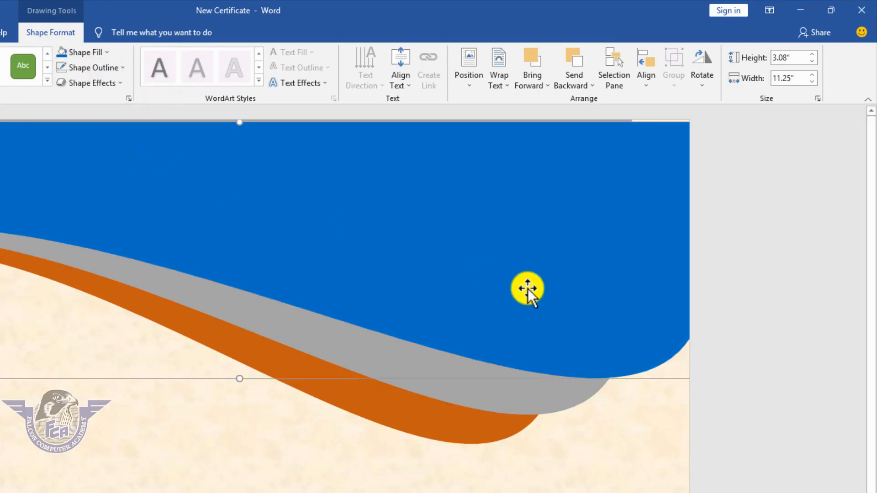
Apply the first Bevel preset to the orange wave
left_click(352, 401)
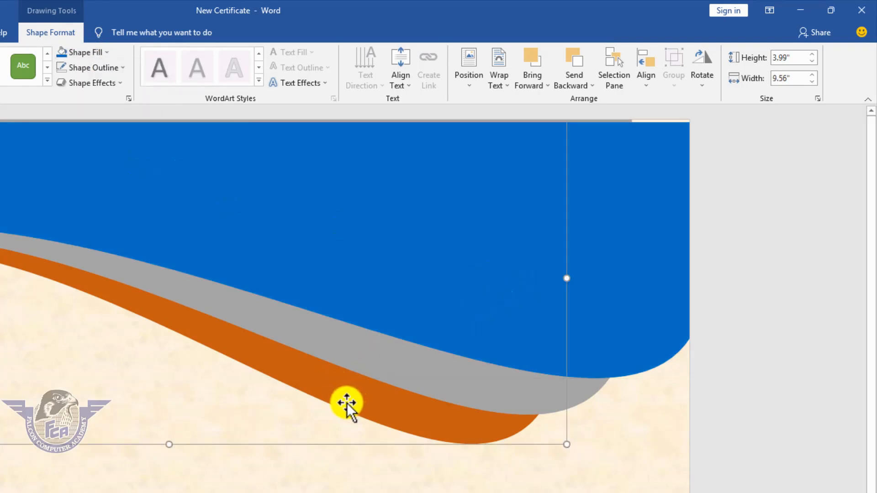
left_click(92, 83)
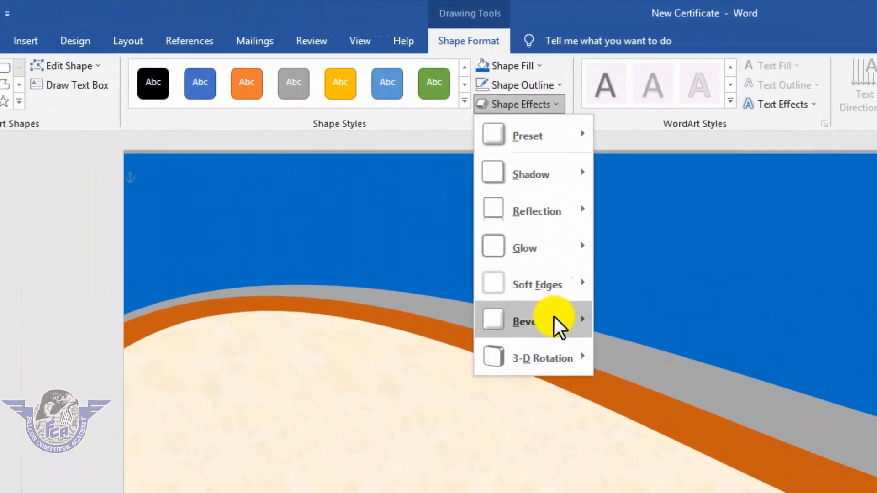
mouse_move(375, 292)
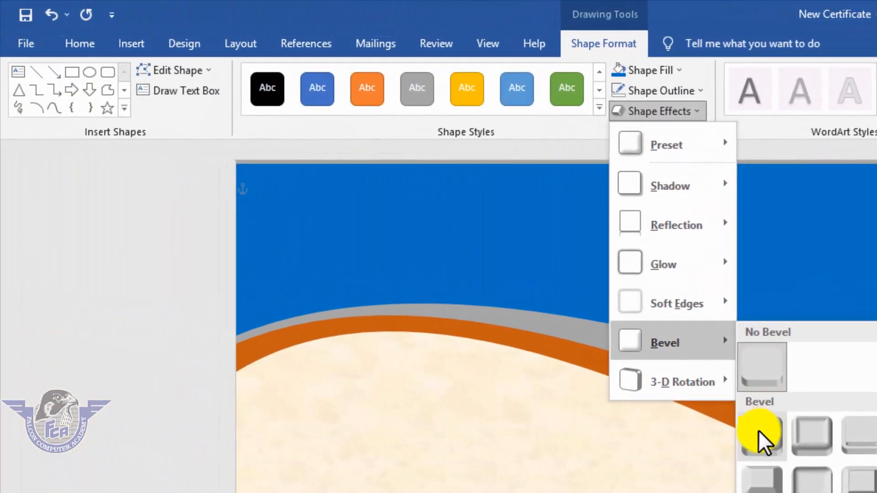
left_click(738, 426)
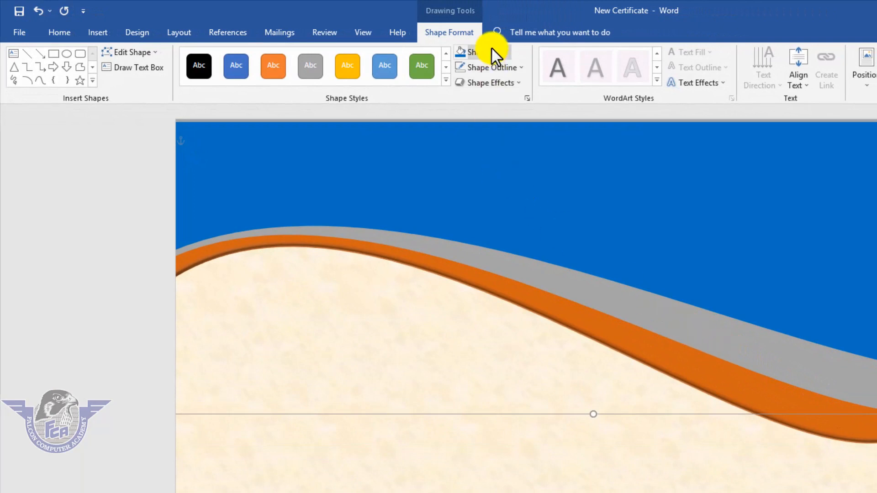
Give the gray wave the same first Bevel preset
left_click(491, 85)
mouse_move(513, 254)
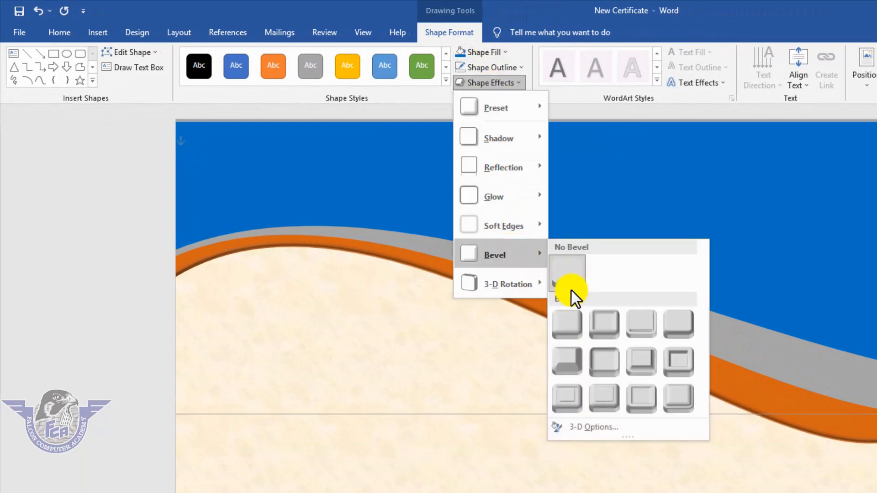
left_click(577, 320)
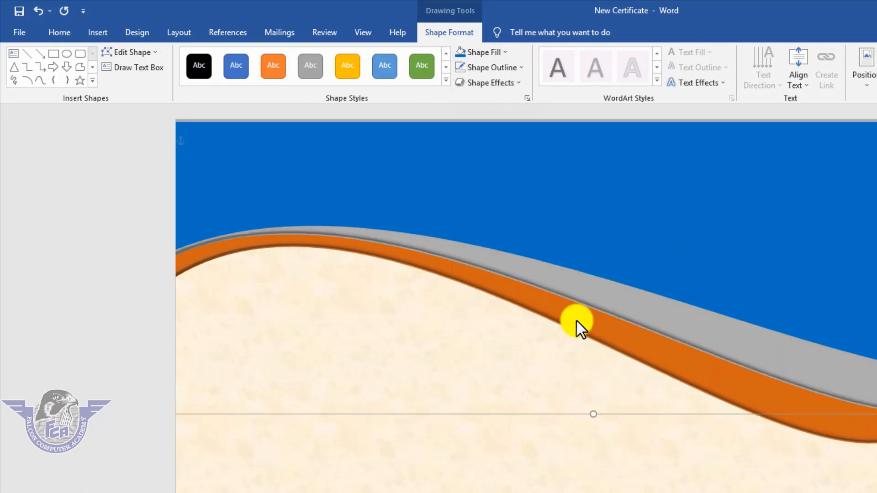
Apply the first Outer shadow preset to the blue wave and stretch its upper edge to the top of the page
left_click(869, 219)
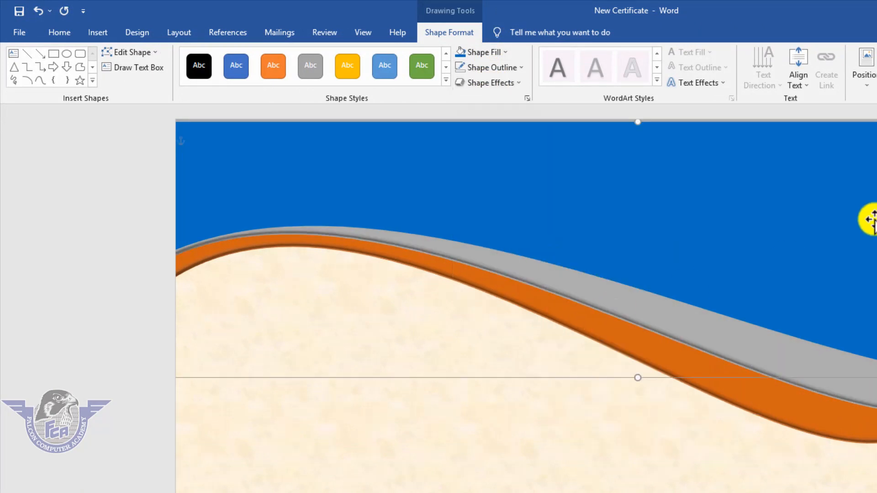
left_click(486, 85)
mouse_move(500, 137)
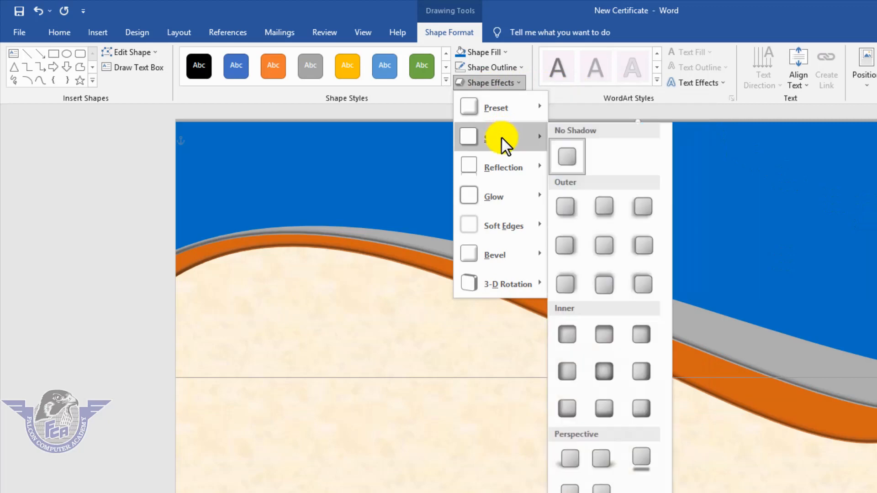
left_click(574, 206)
left_click(867, 415)
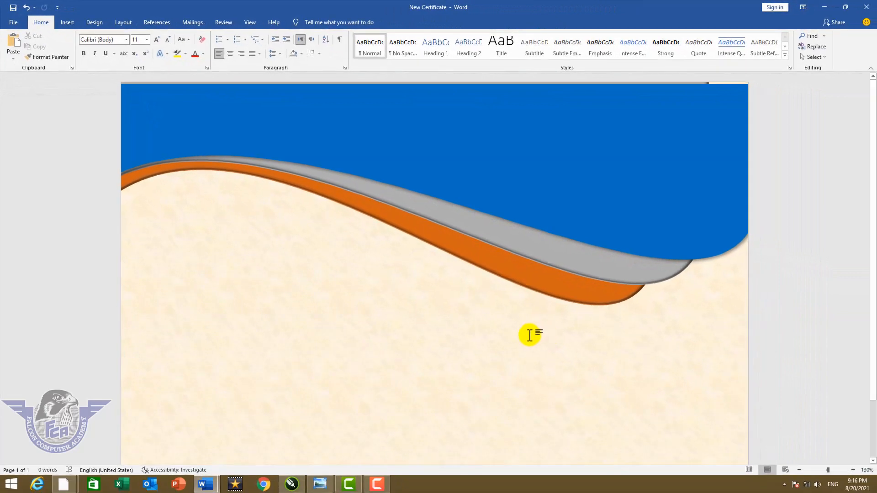
left_click(615, 197)
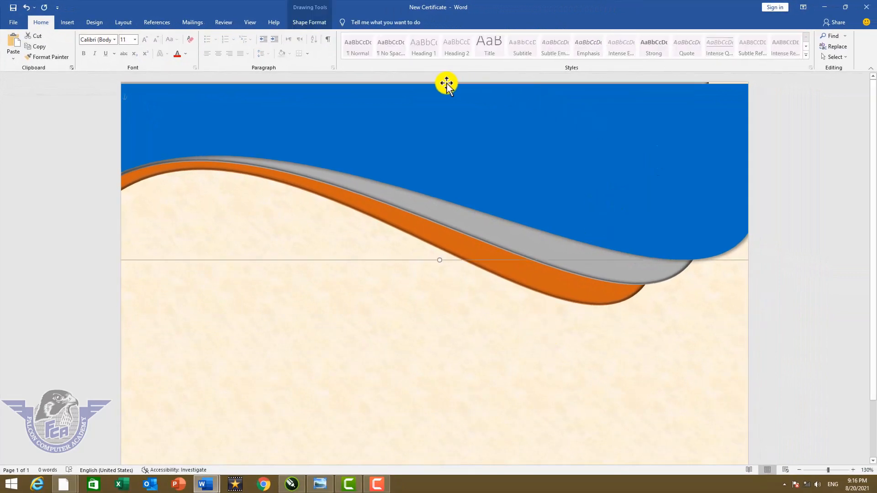
left_click_drag(440, 83, 439, 75)
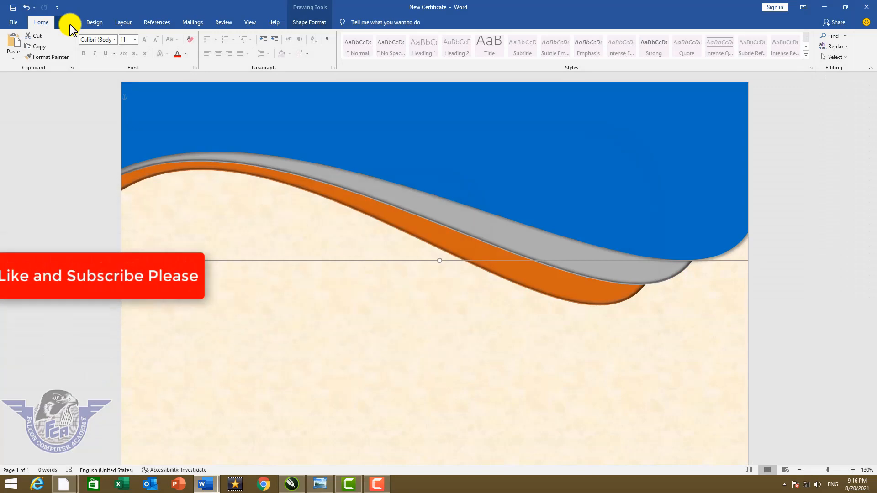
Insert a white WordArt text and place it over the blue wave near the page's upper-right corner
left_click(70, 24)
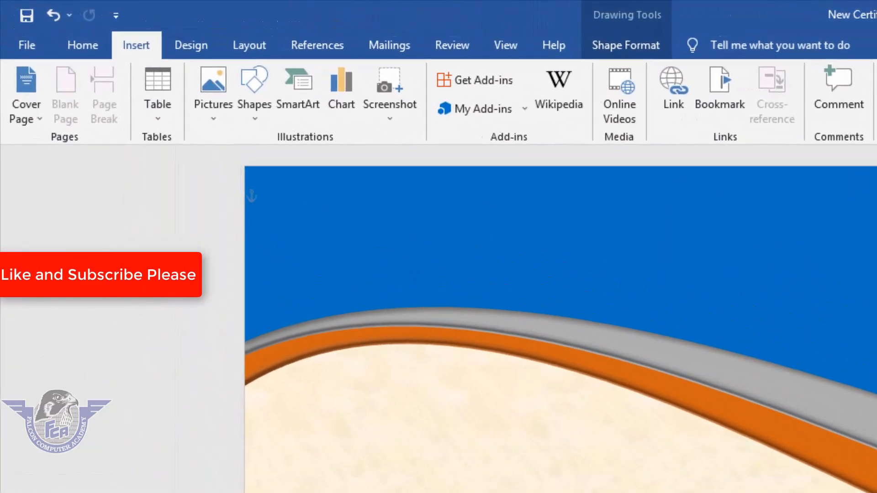
left_click(847, 82)
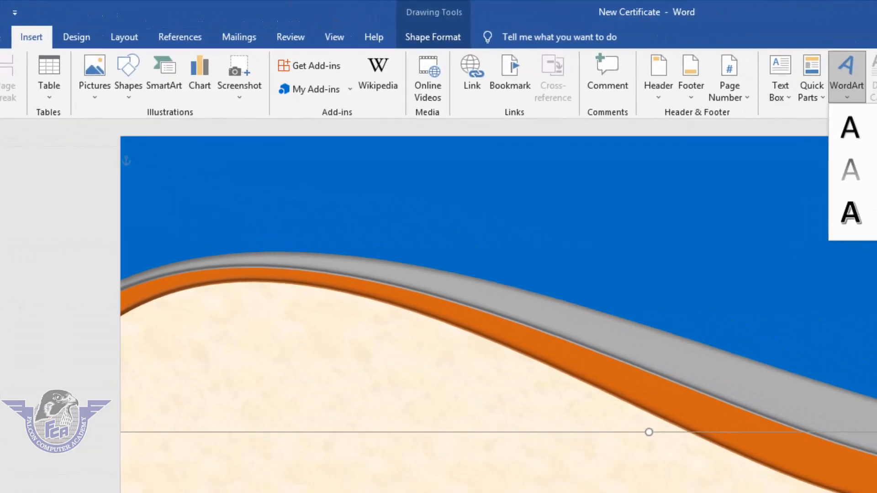
left_click(827, 122)
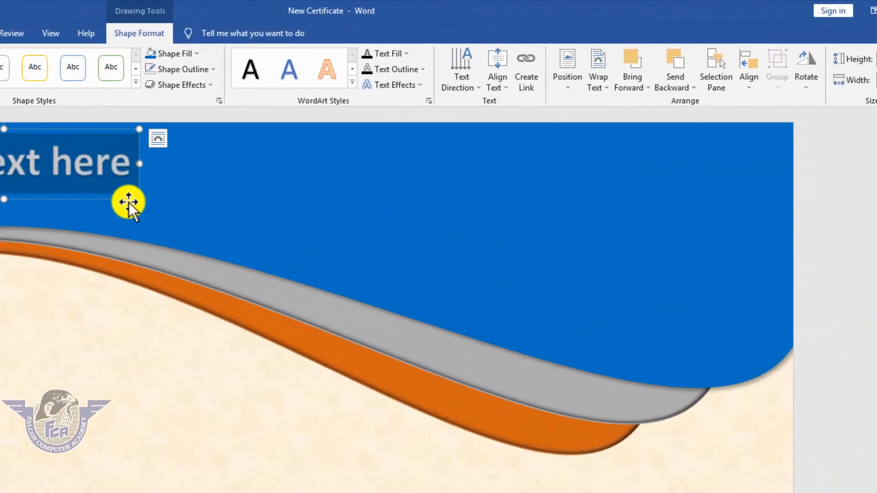
left_click_drag(129, 202, 713, 218)
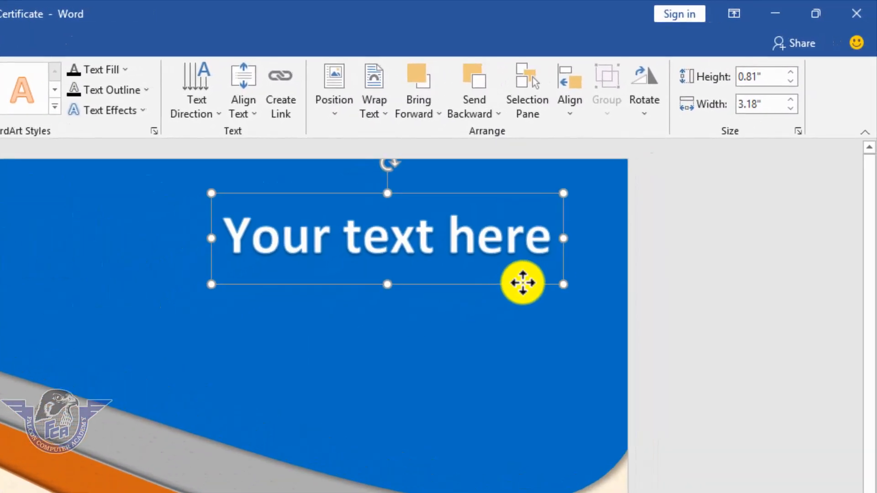
left_click_drag(522, 283, 527, 280)
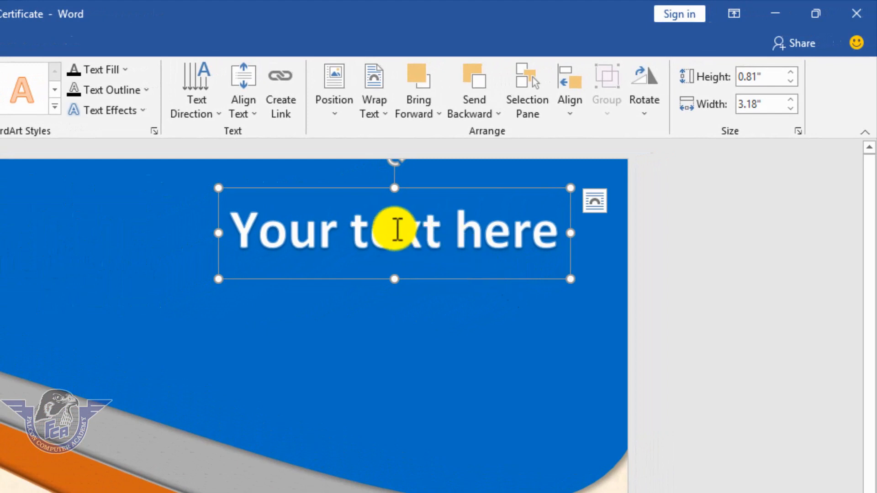
Replace the WordArt placeholder text with FALCON and shift it closer to the page's right edge
key("ctrl+a")
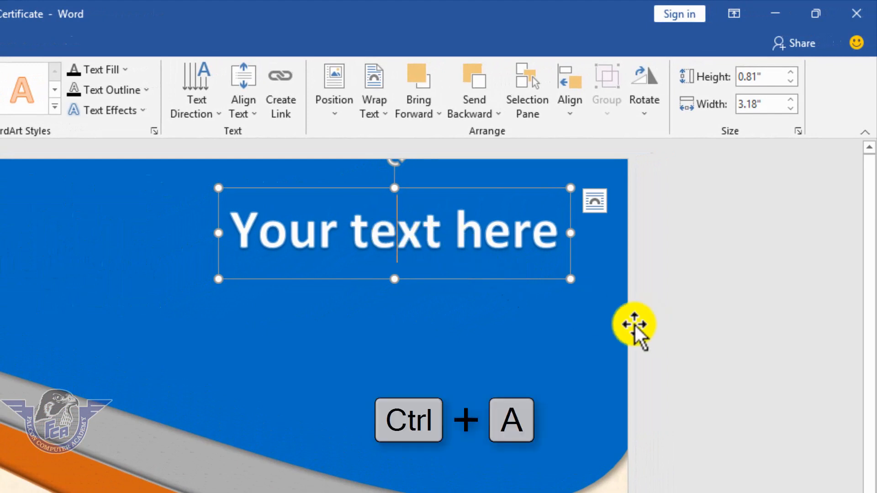
key("ctrl+a")
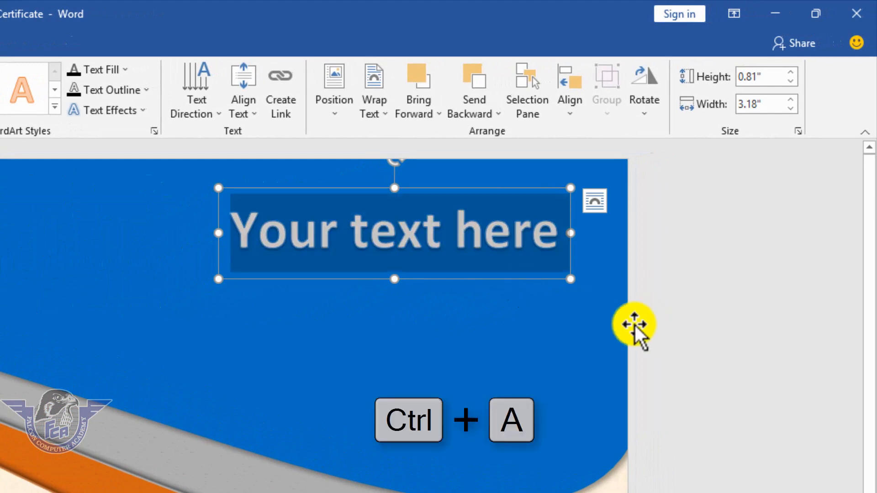
type("FALCON")
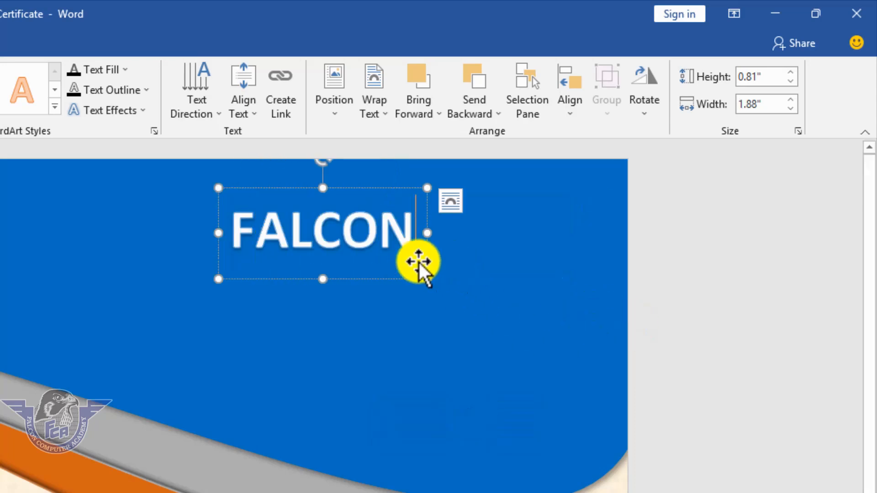
left_click_drag(425, 279, 469, 280)
Duplicate the FALCON WordArt, change the copy's text to COMPUTERS and center it directly below the original
key("ctrl+d")
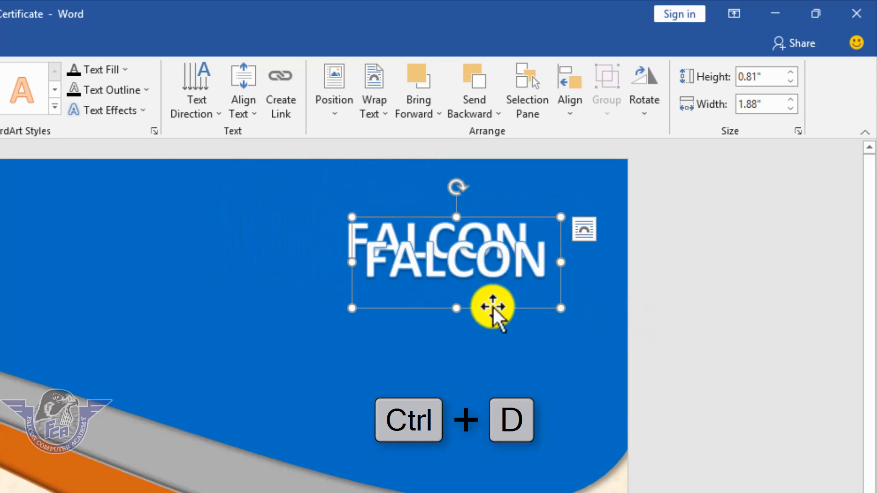
left_click_drag(487, 314, 472, 341)
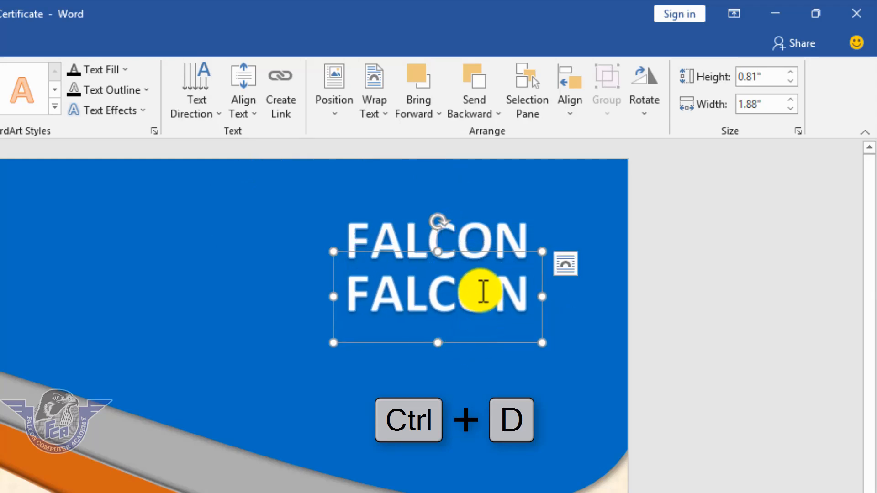
key("ctrl+a")
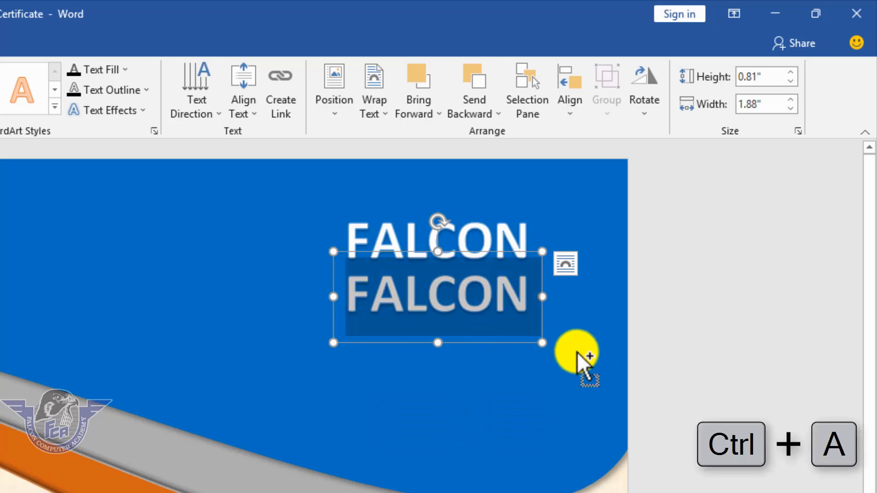
type("CCOMPUTERS")
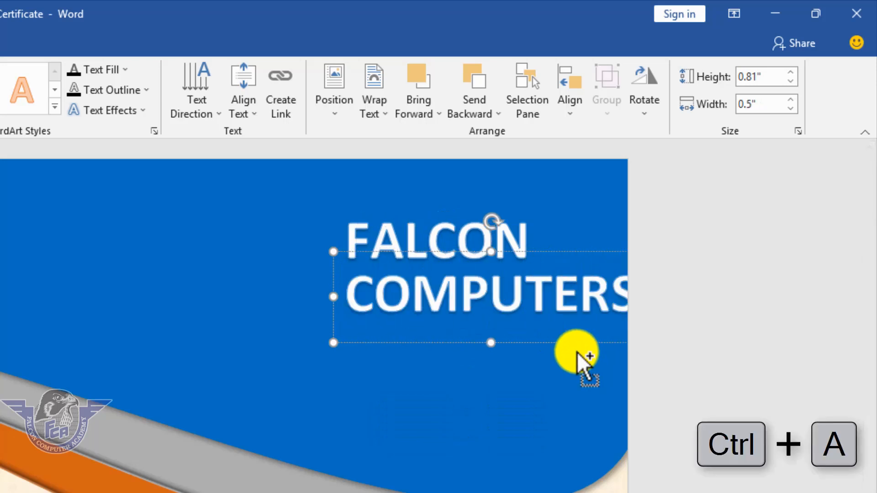
left_click_drag(555, 340, 511, 340)
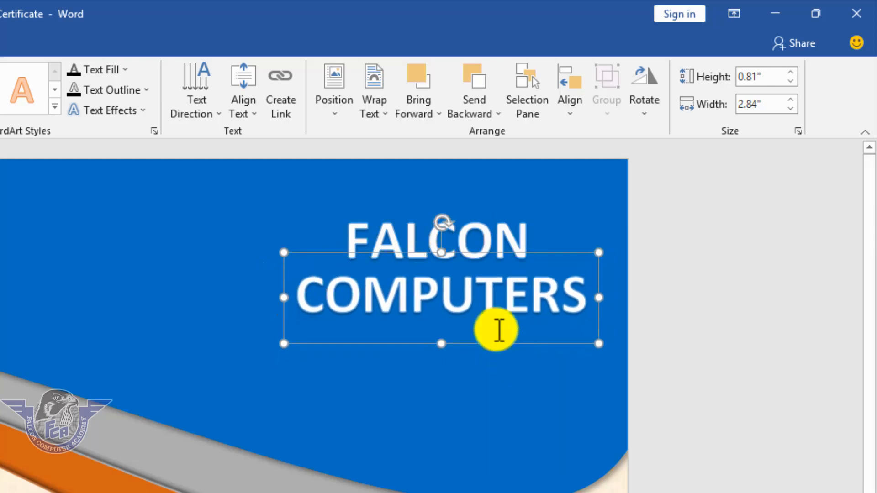
Enlarge the font of the FALCON WordArt so it is larger than the COMPUTERS line below it
left_click(407, 237)
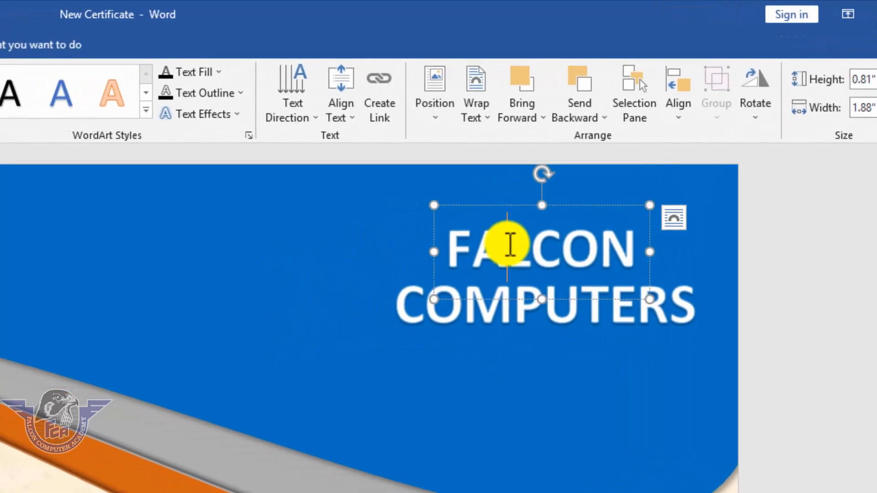
key("ctrl+a")
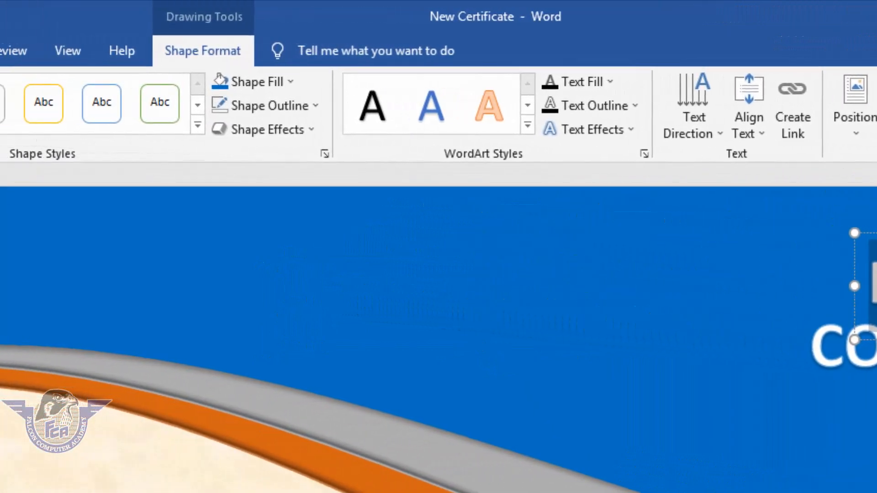
left_click(1, 49)
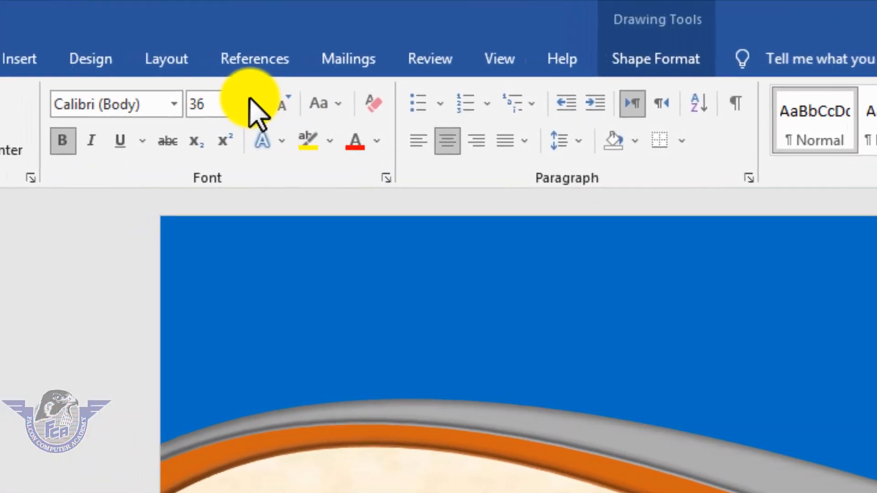
left_click(172, 100)
left_click(172, 100)
left_click(172, 101)
left_click(172, 101)
left_click(172, 100)
left_click(172, 100)
left_click(172, 101)
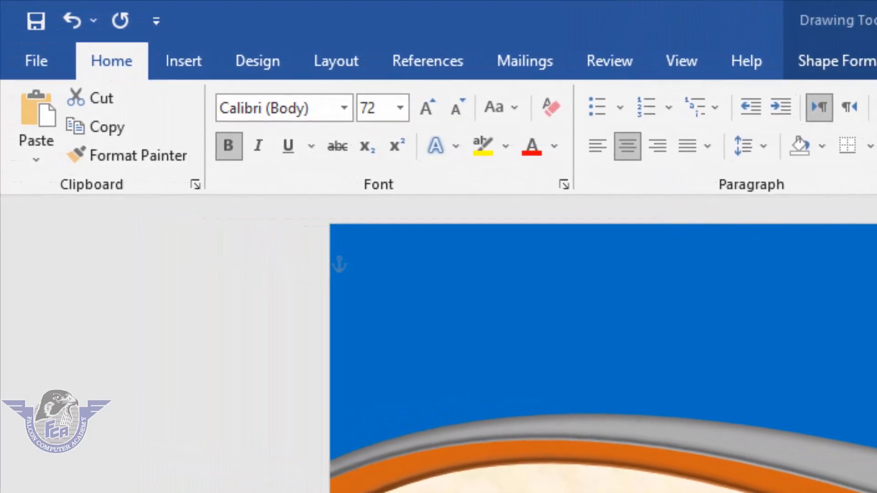
left_click(418, 99)
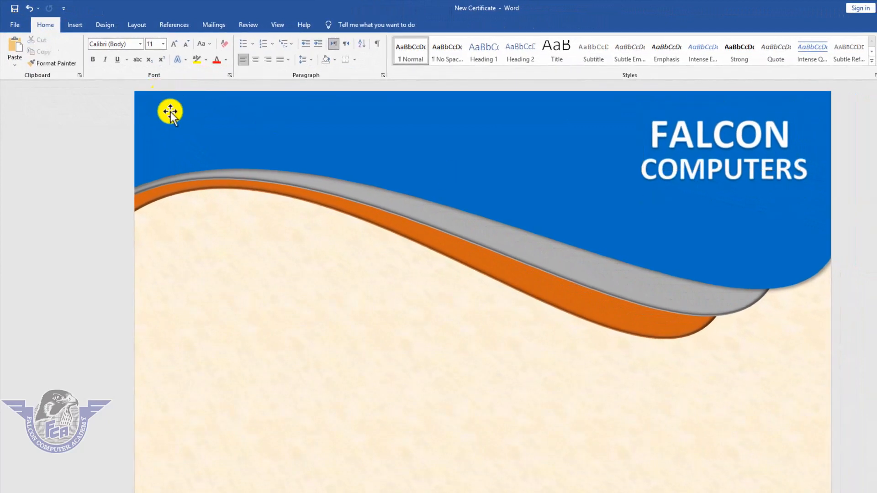
Try to insert the picture "logo - Copy" from the Logos folder on the Falcon (E:) drive, and undo the attempt
left_click(75, 26)
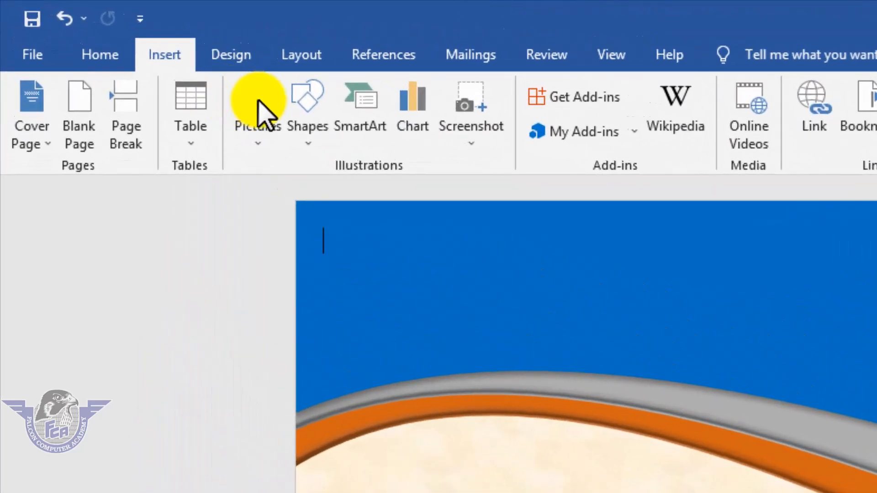
left_click(263, 114)
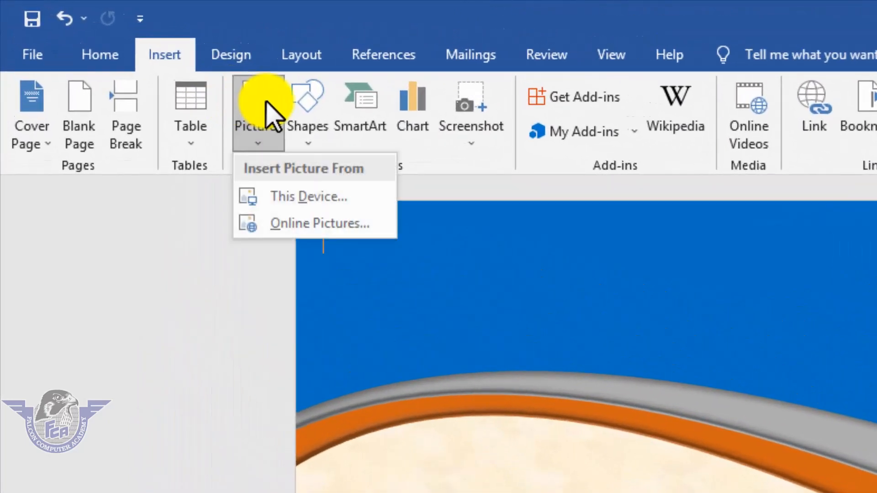
left_click(308, 201)
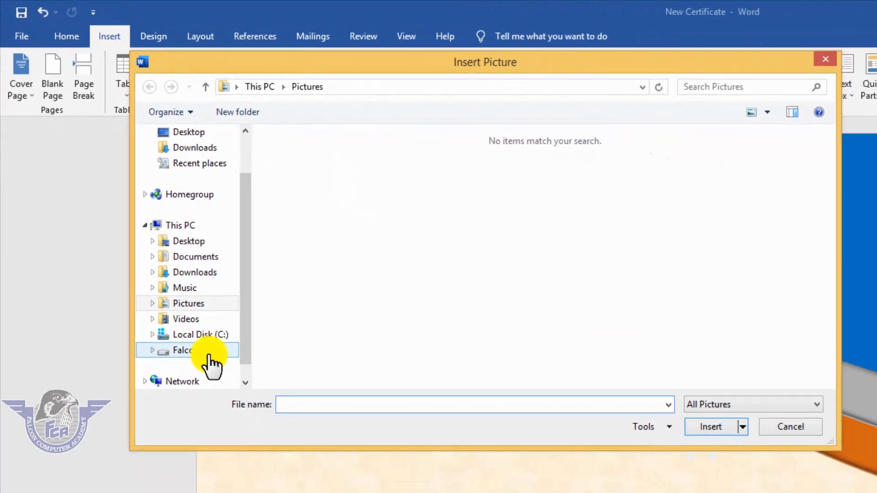
left_click(208, 352)
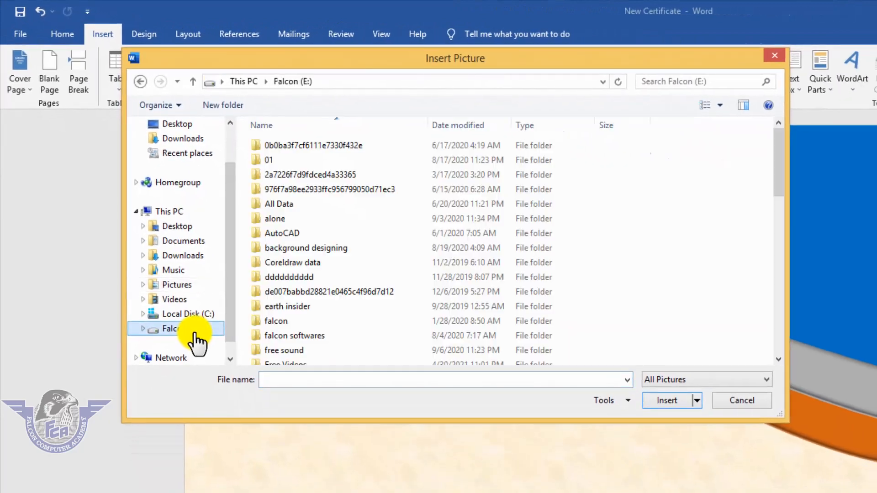
left_click(347, 262)
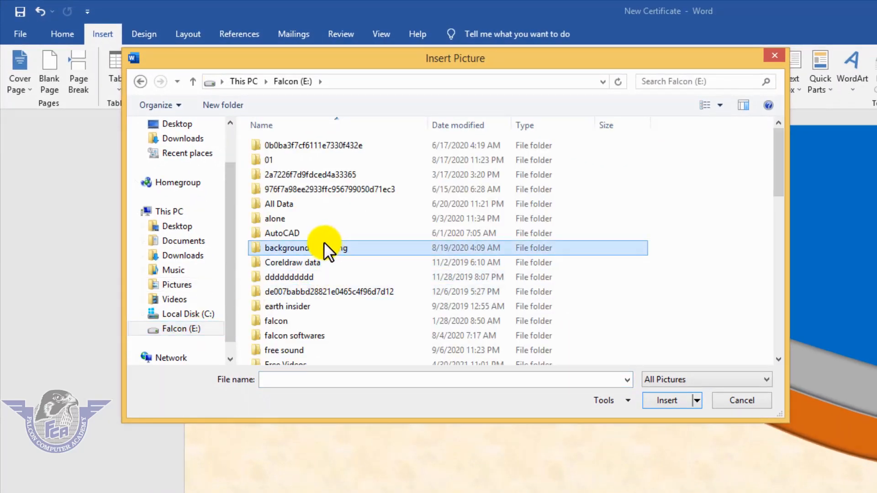
type("logos")
key("Return")
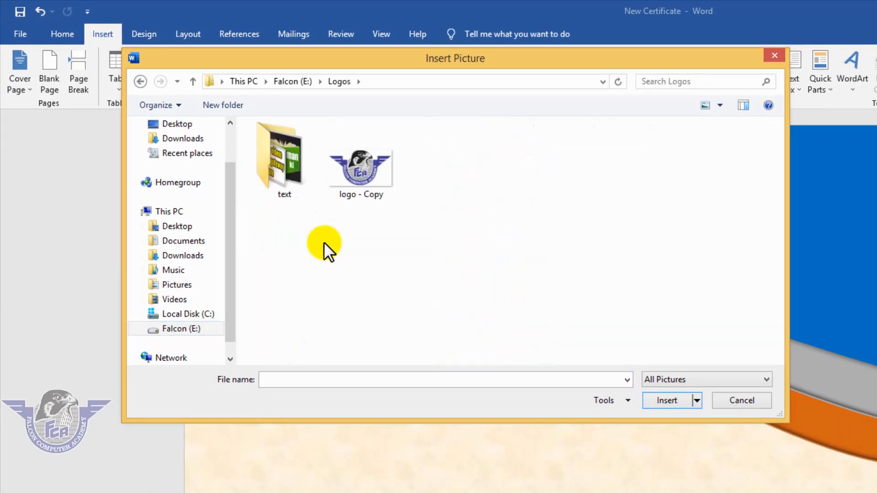
left_click(374, 189)
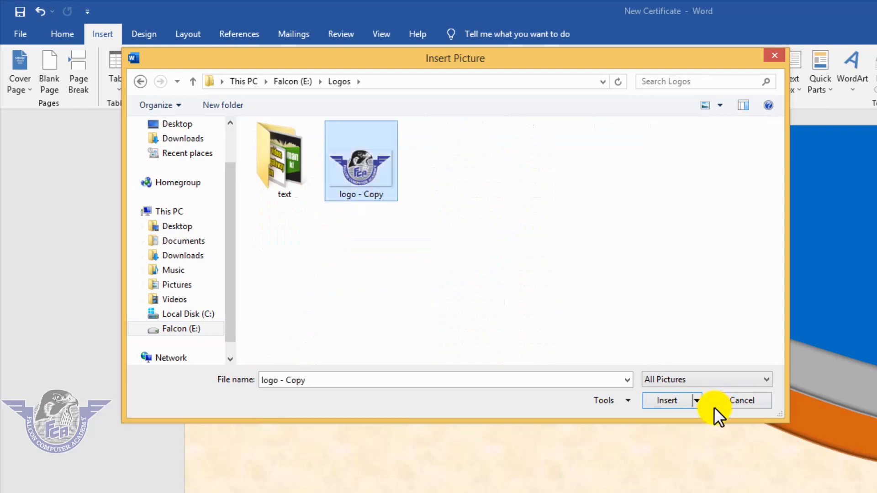
left_click(671, 401)
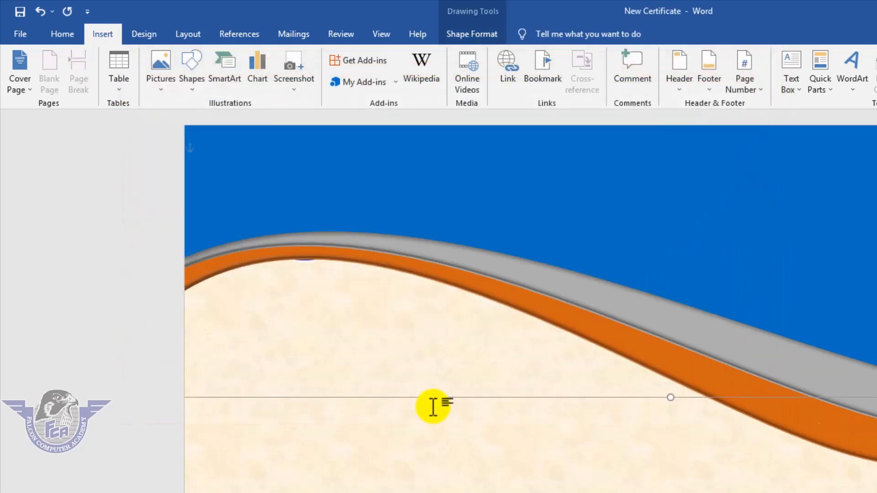
left_click(304, 260)
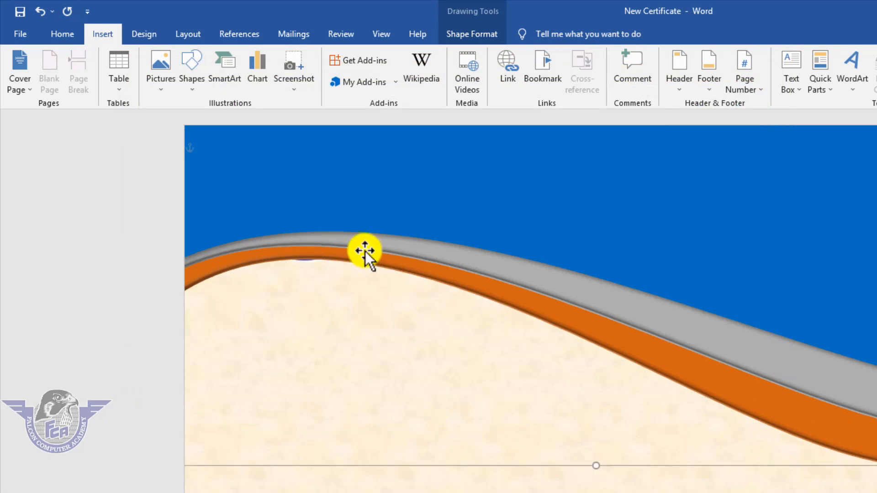
key("ctrl+z")
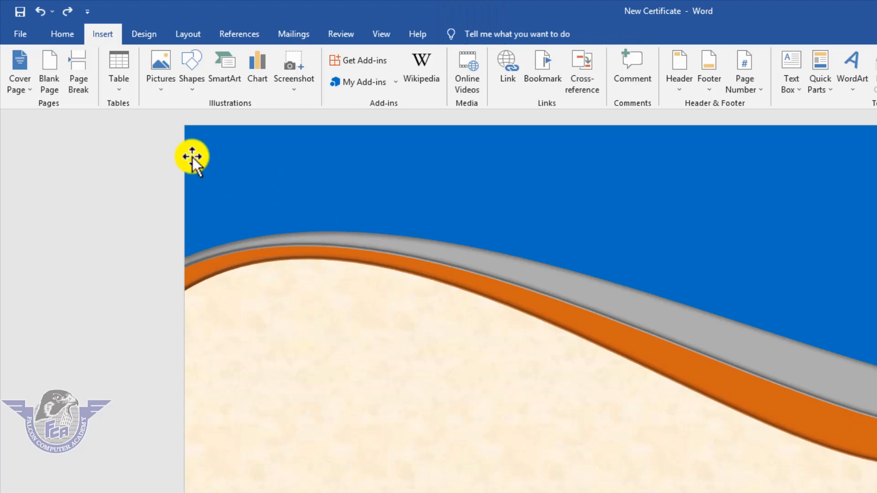
Insert the "logo - Copy" picture from the Logos folder and set its text wrapping to In Front of Text
left_click(158, 65)
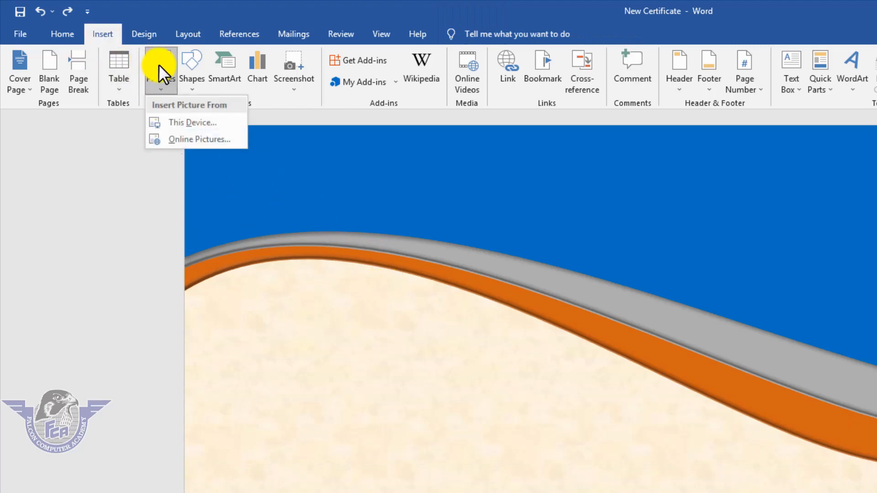
left_click(182, 122)
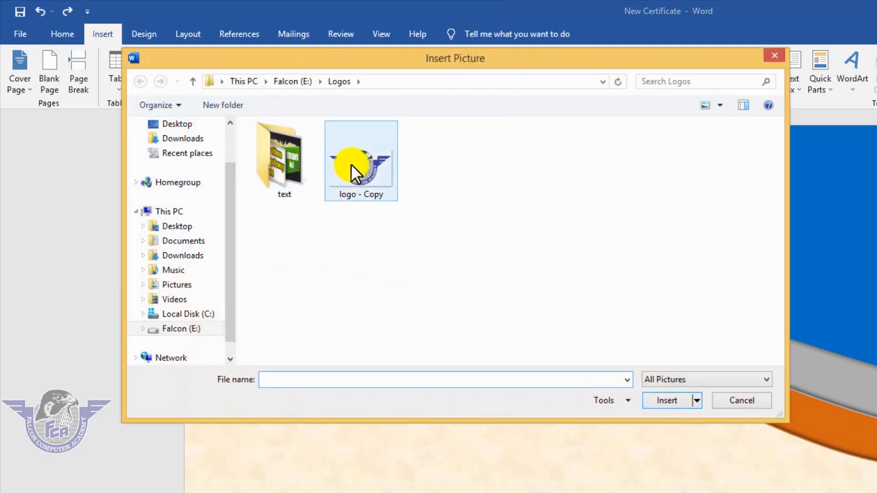
left_click(352, 164)
left_click(680, 400)
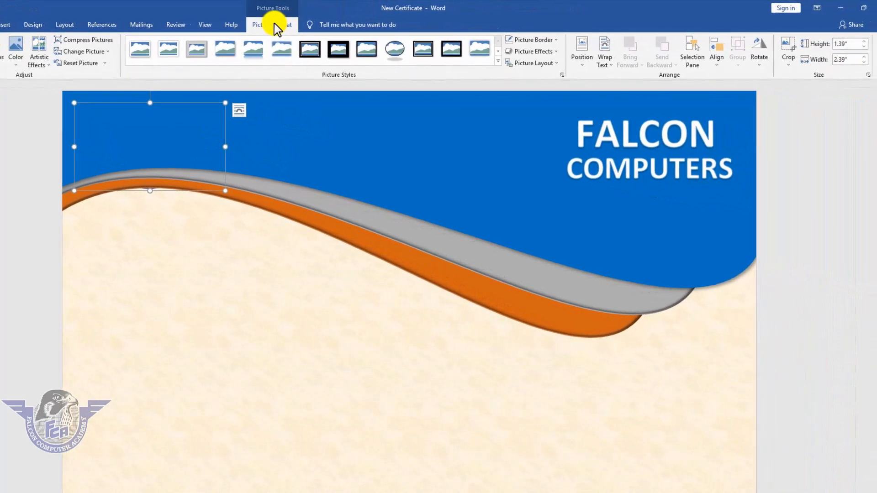
left_click(599, 68)
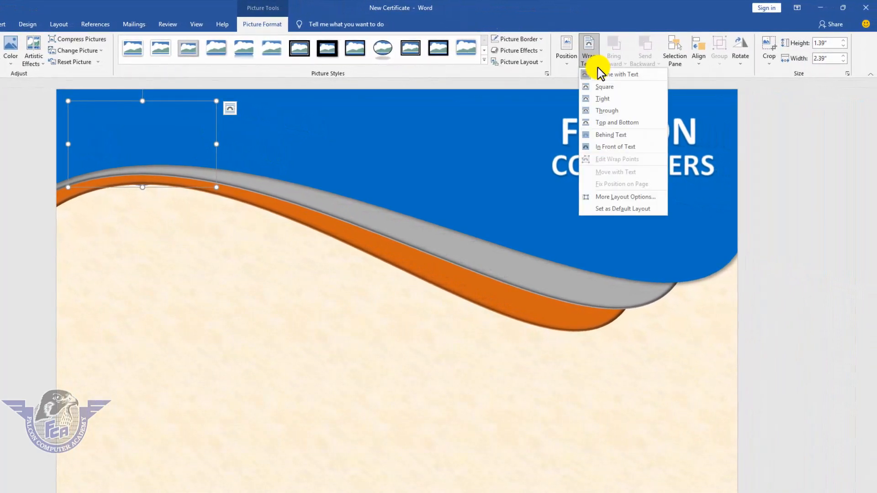
left_click(613, 146)
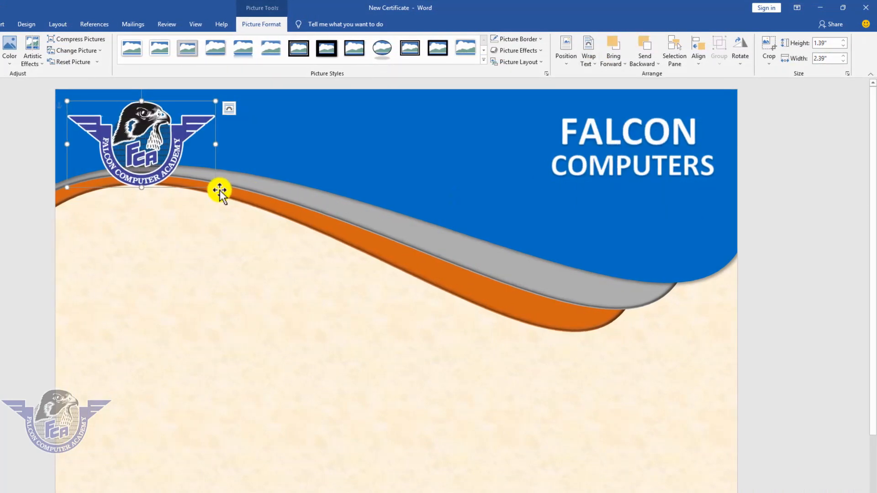